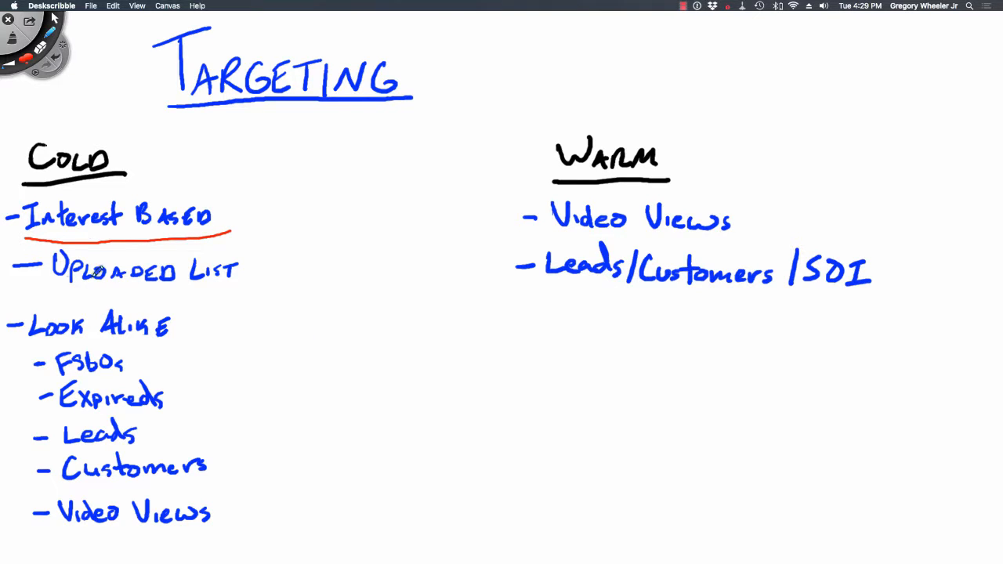
- Underline "Uploaded List" and "Look Alike" in the Cold column and "Video Views" in the Warm column in red
left_click_drag(54, 286, 227, 287)
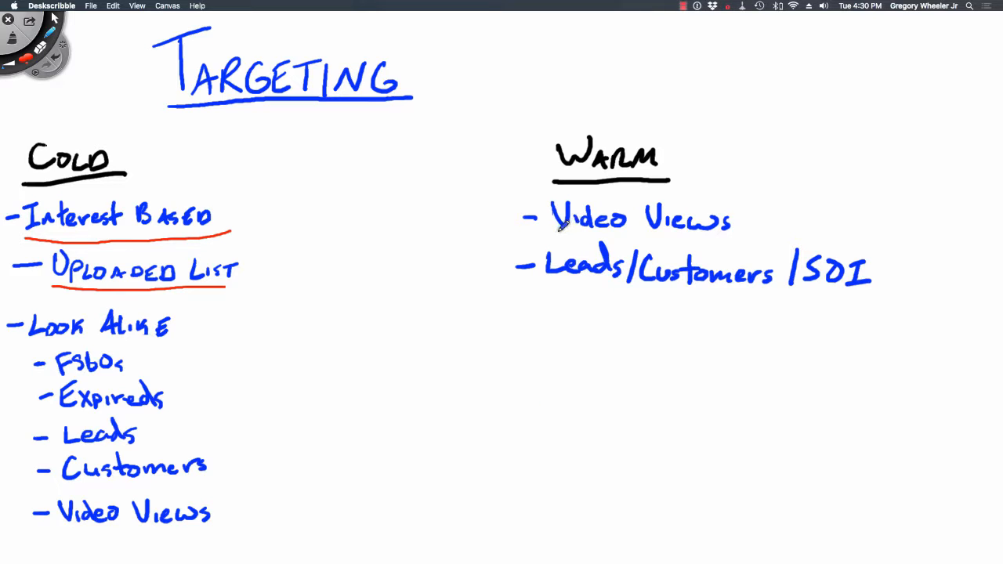
left_click_drag(558, 229, 733, 228)
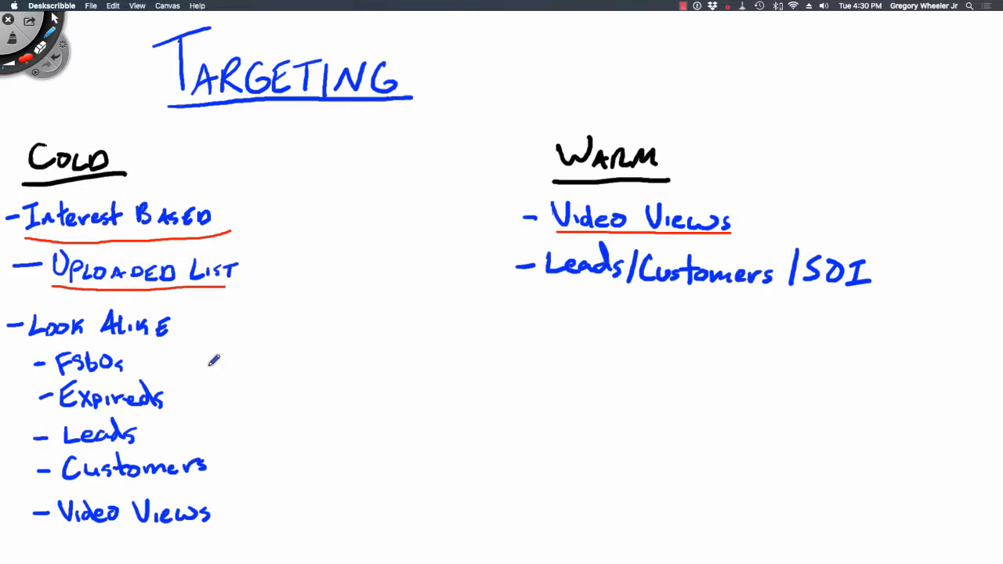
left_click_drag(15, 342, 176, 339)
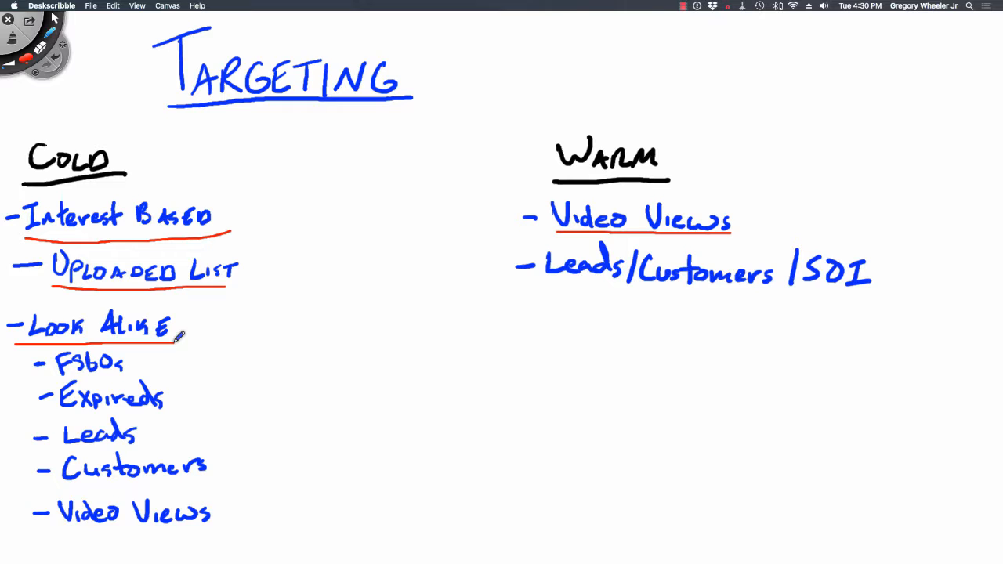
- Switch to Facebook Ads Manager in Chrome and go to the Audiences asset page
key("super+Tab")
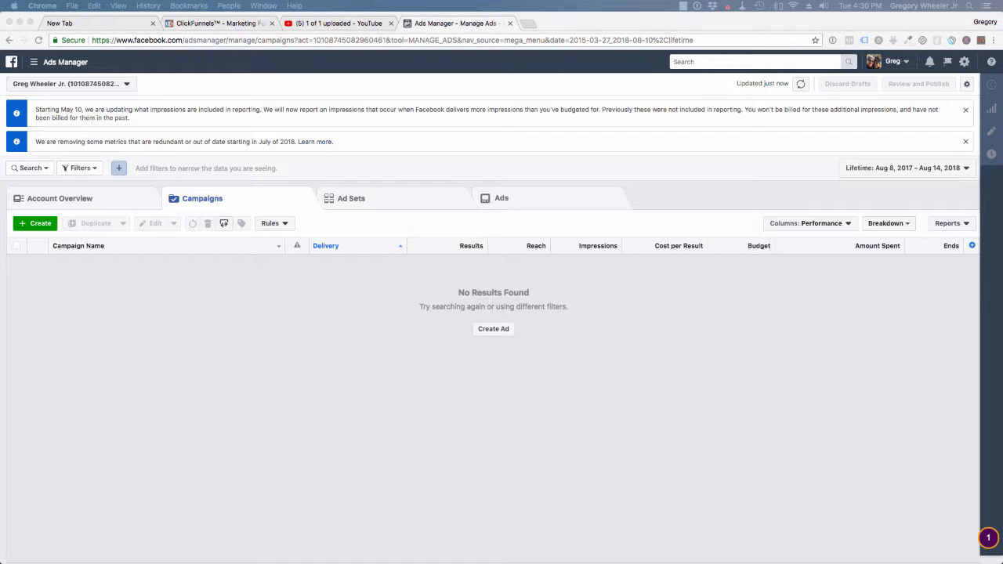
left_click(34, 64)
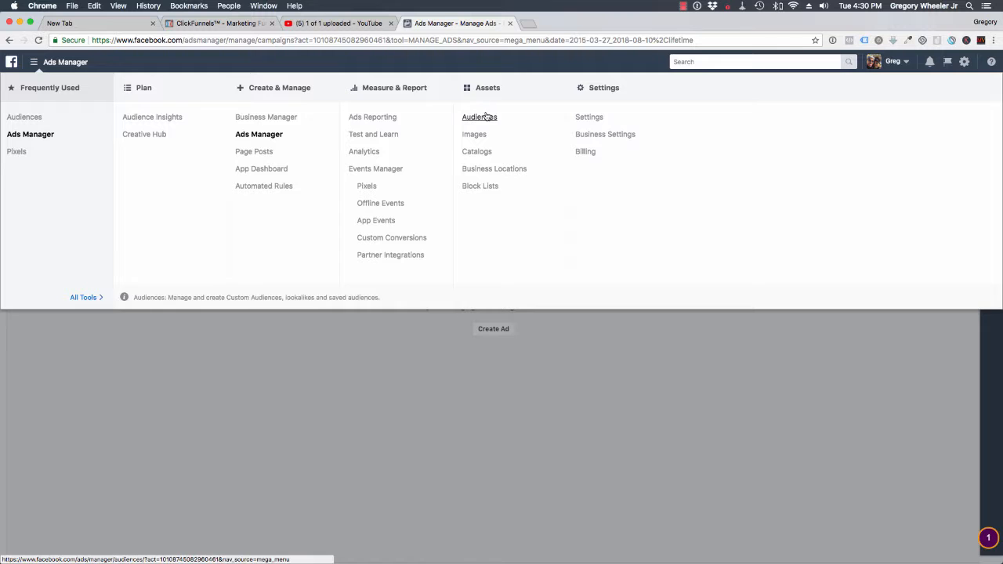
left_click(482, 116)
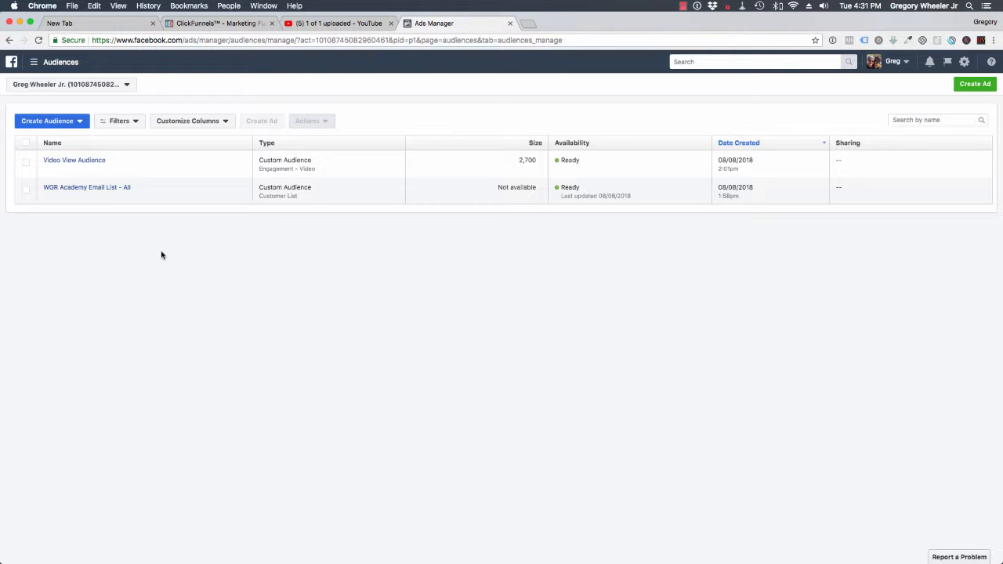
- Start a new custom audience based on a customer file, adding customers from your own file or pasted data
left_click(47, 121)
left_click(52, 123)
left_click(53, 124)
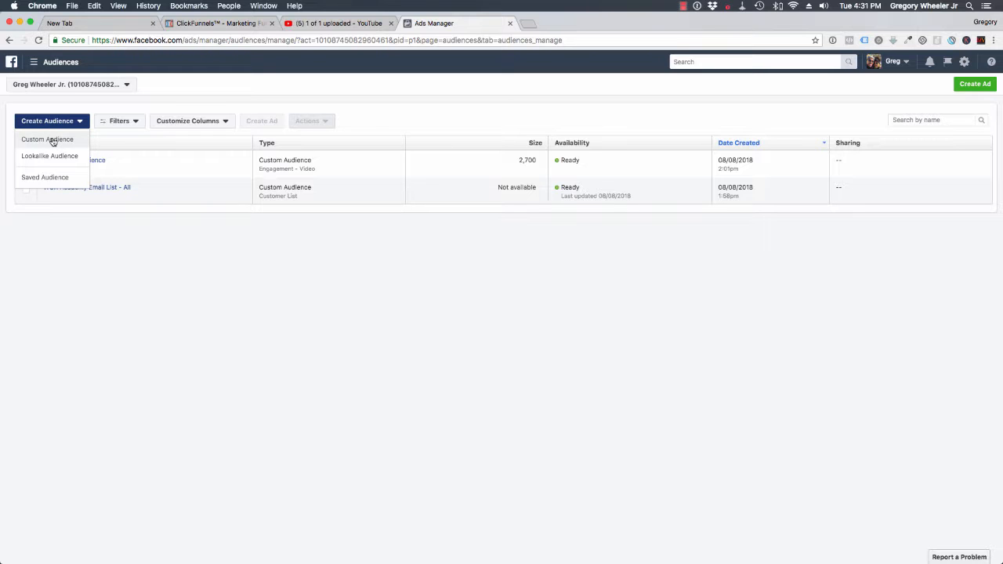
left_click(52, 140)
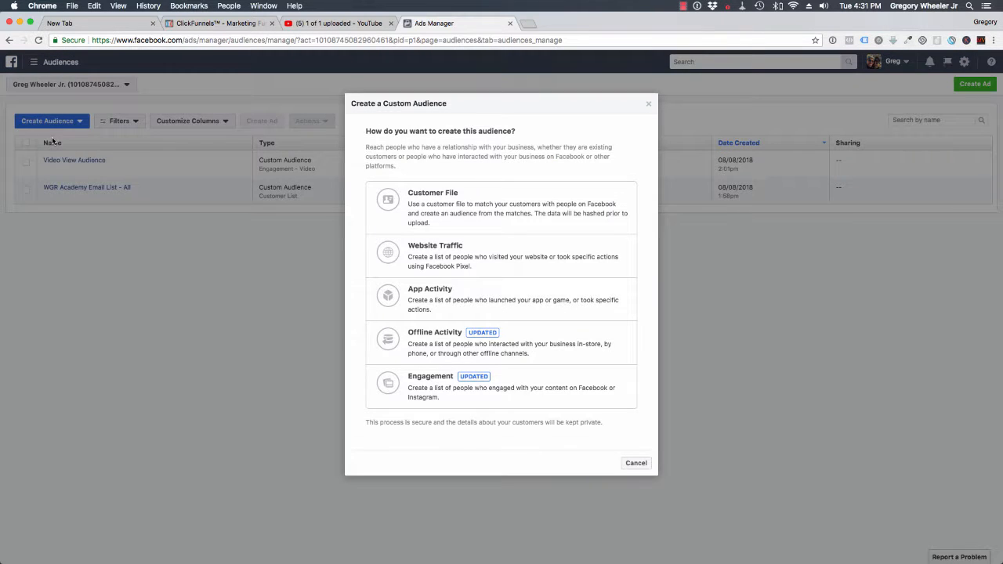
left_click(439, 199)
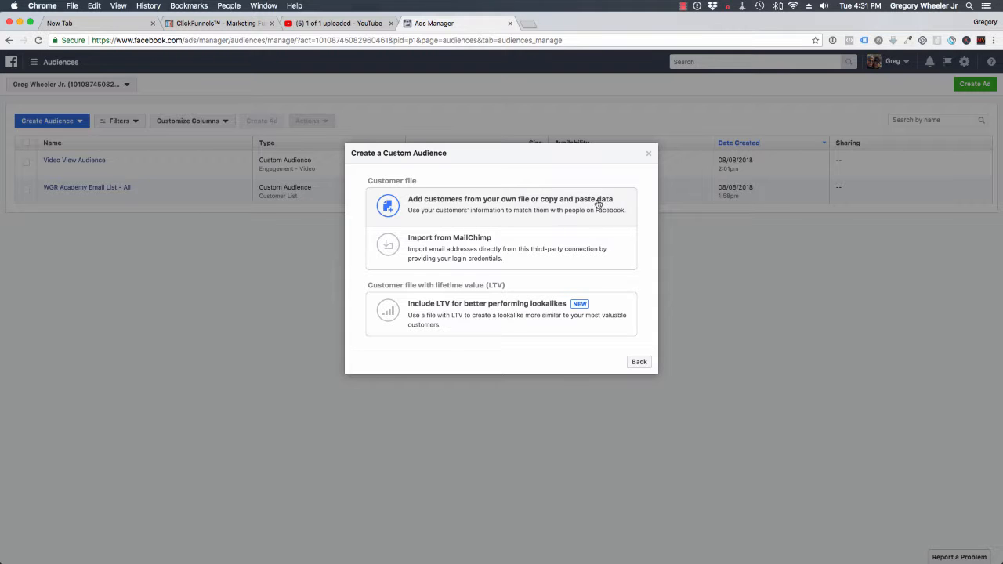
left_click(531, 204)
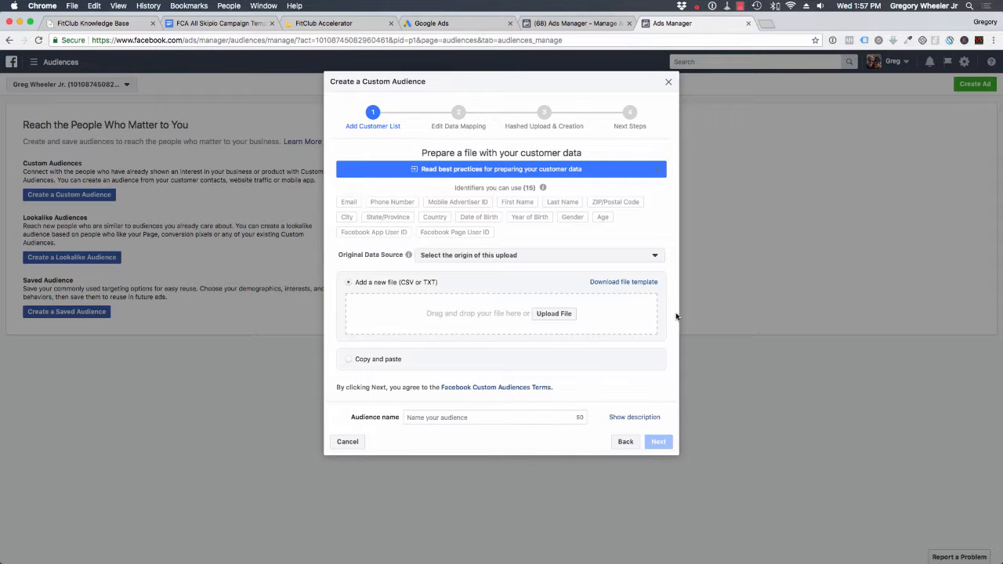
- Find the file "WGR Academy Email List - All.csv" on the computer and add it as the customer list
left_click(568, 316)
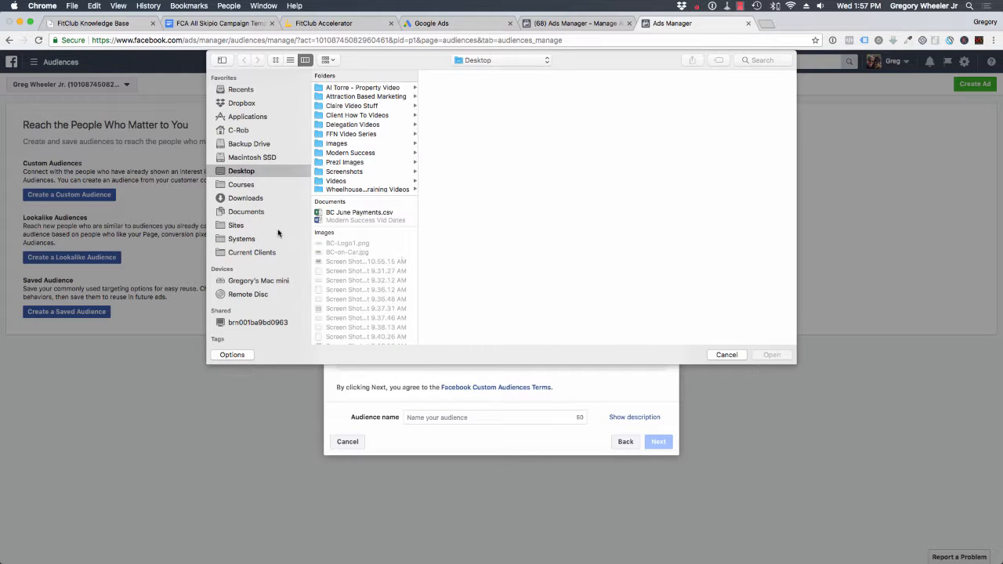
left_click(259, 200)
scroll(337, 265, "down", 10)
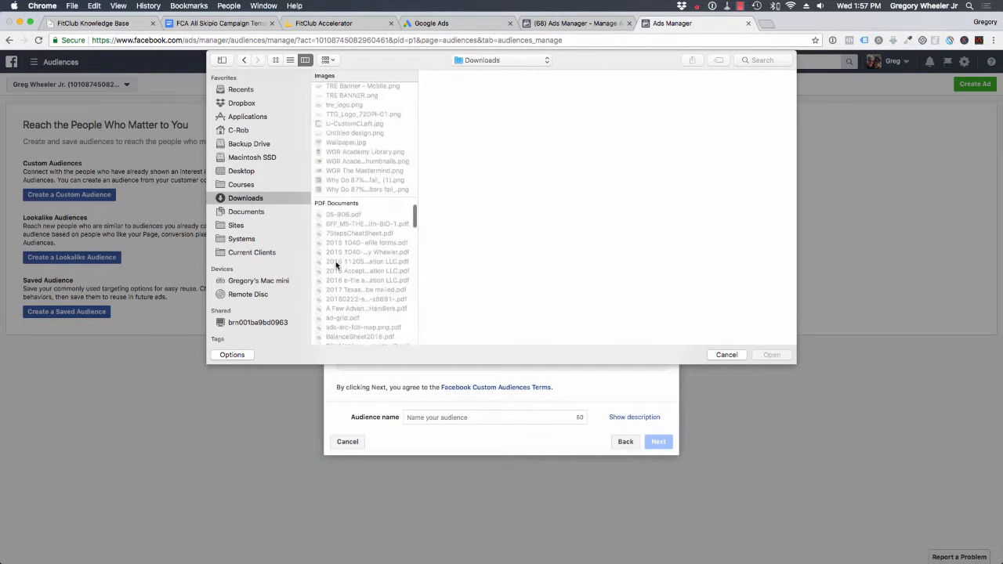
scroll(338, 265, "up", 10)
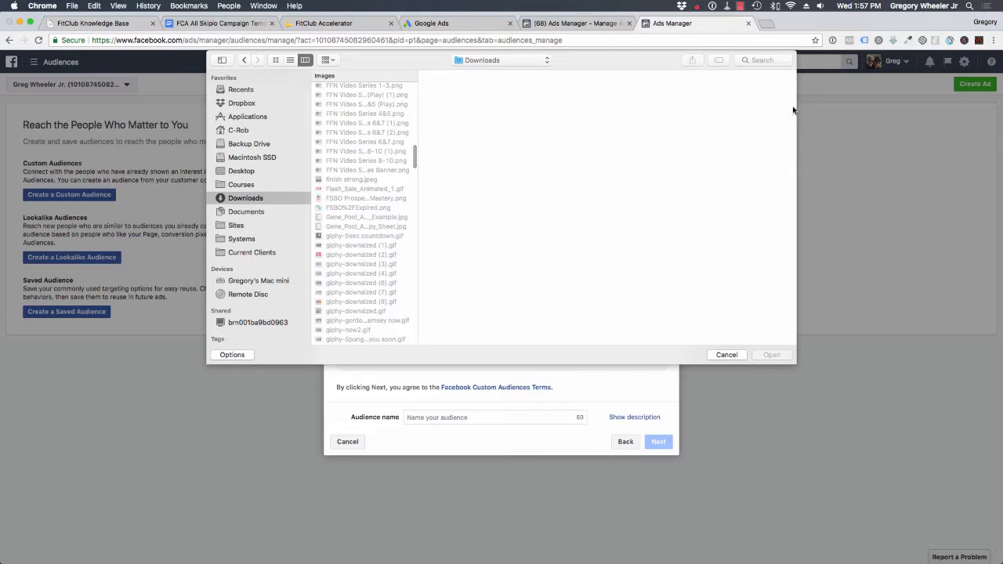
left_click(769, 59)
type("to")
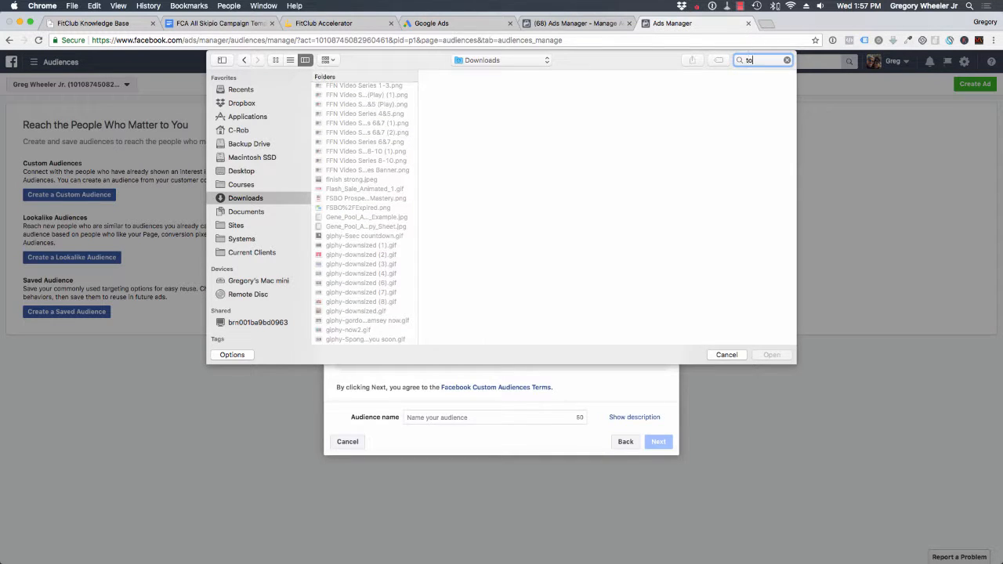
type("day")
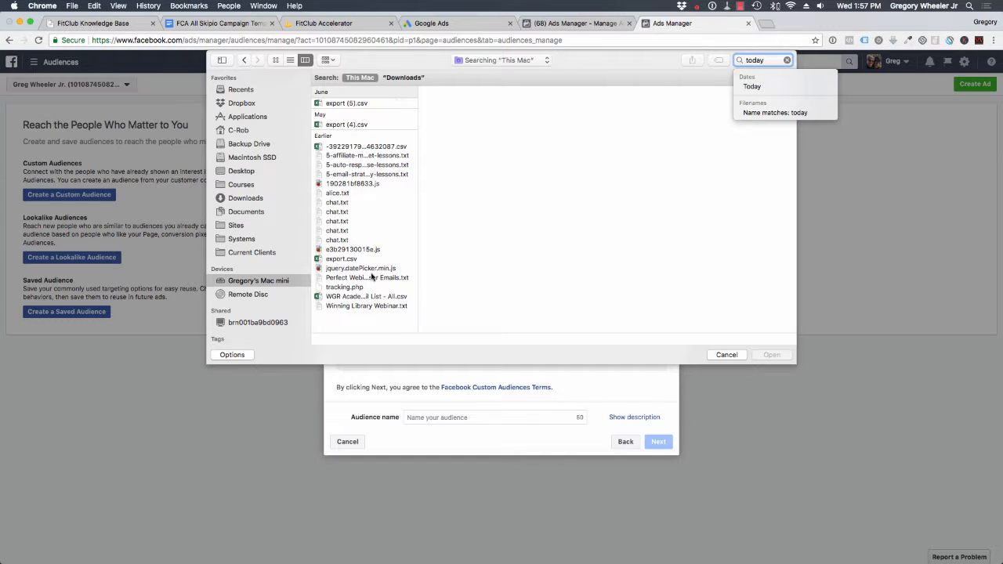
left_click(366, 298)
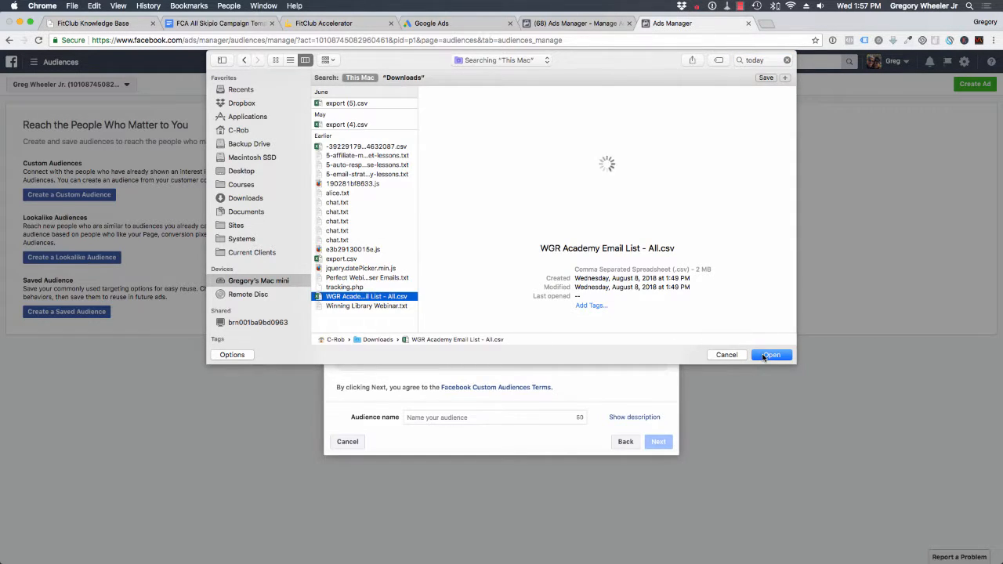
left_click(768, 354)
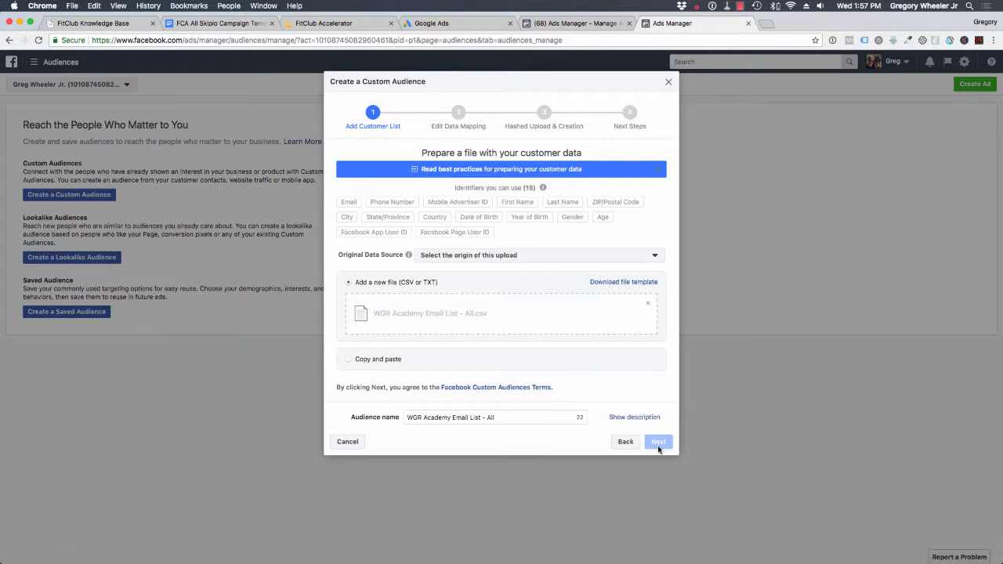
- Set the original data source to "Directly from customers" and continue to the data mapping
left_click(557, 256)
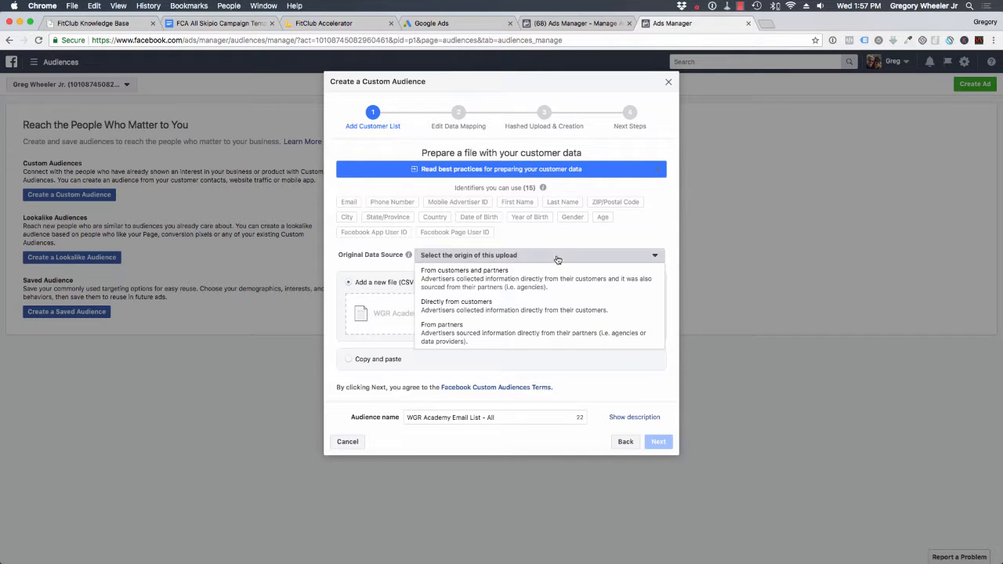
left_click(460, 306)
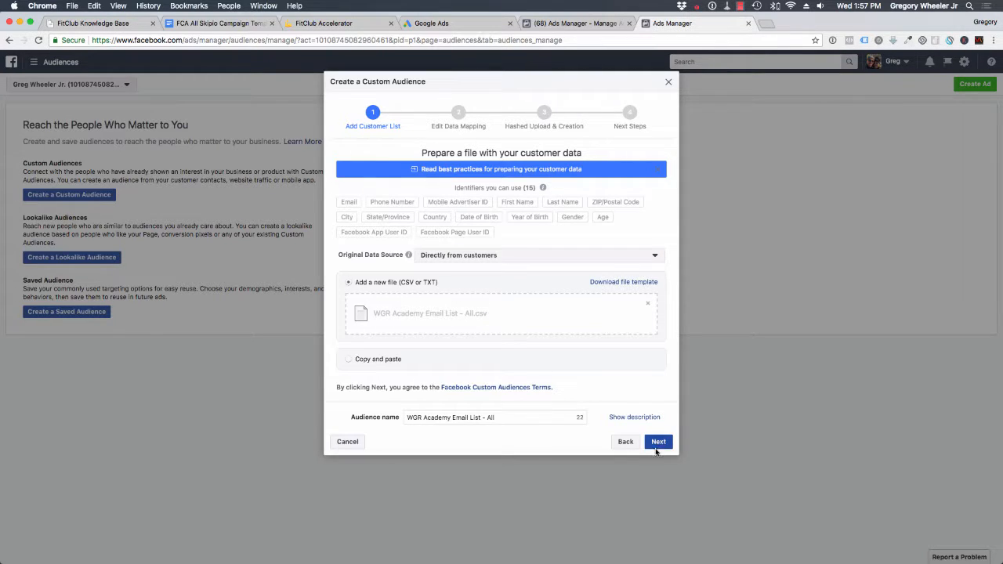
left_click(658, 443)
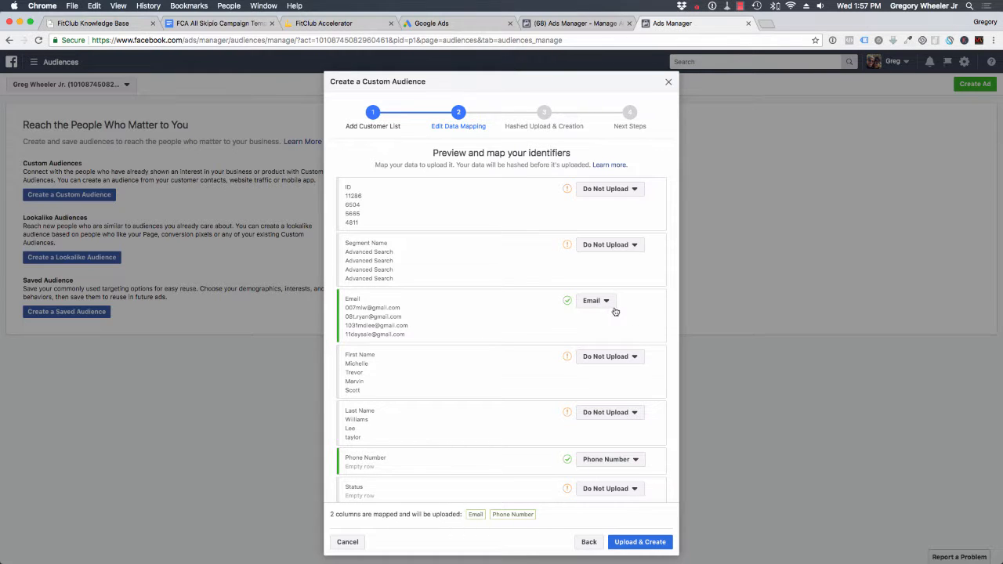
- Map the first name column to First Name and the last name column to Last Name
left_click(601, 359)
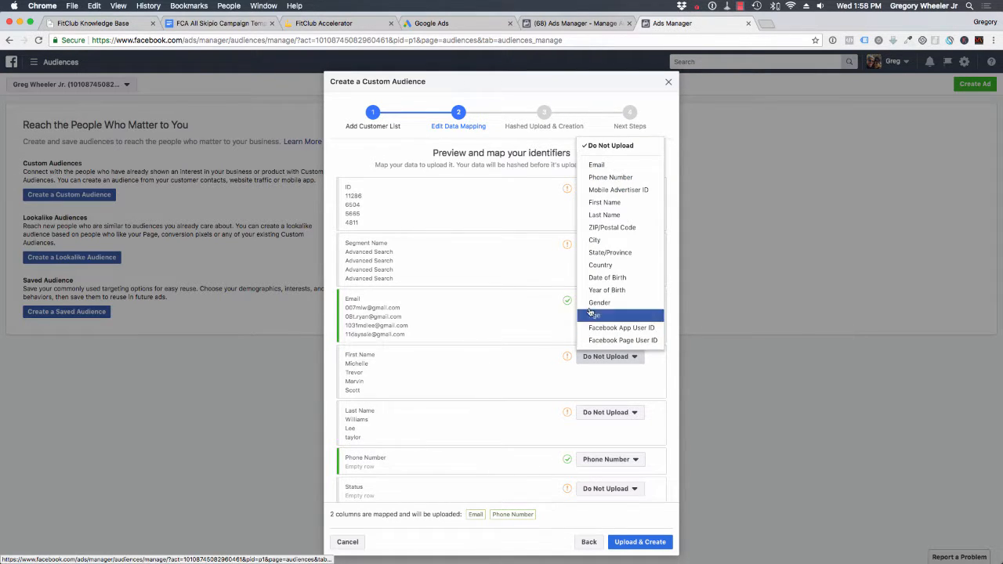
left_click(604, 202)
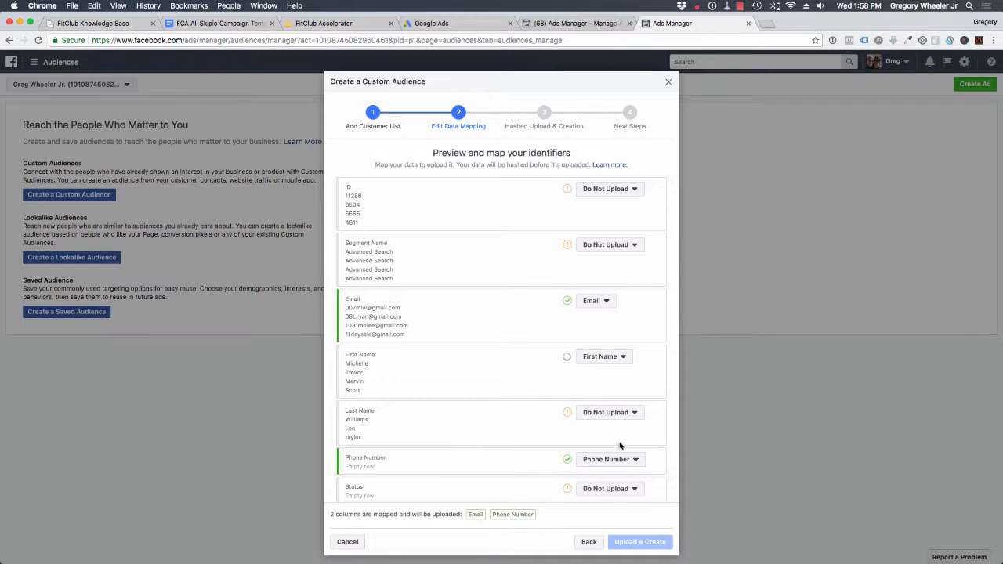
left_click(609, 415)
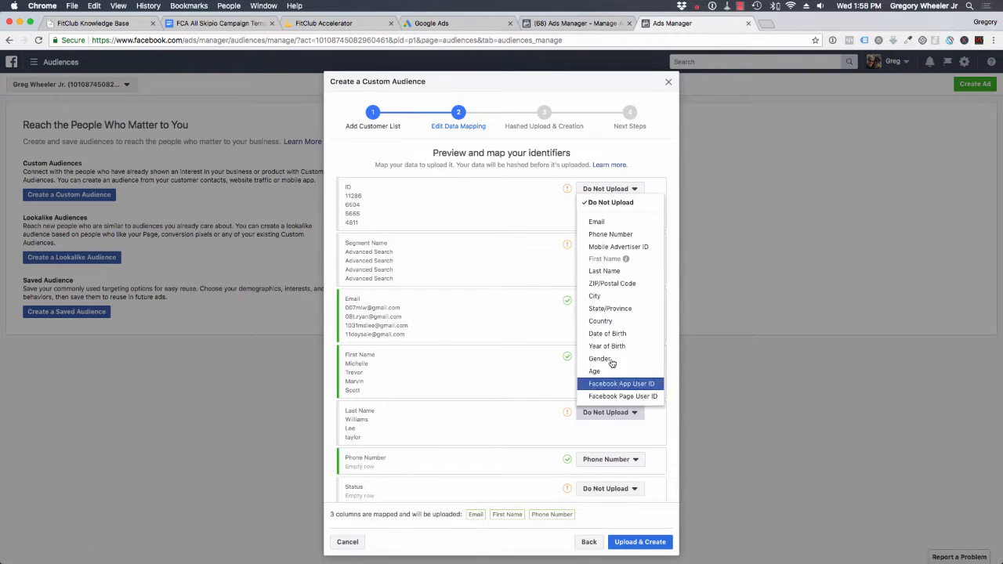
left_click(604, 270)
scroll(635, 387, "down", 3)
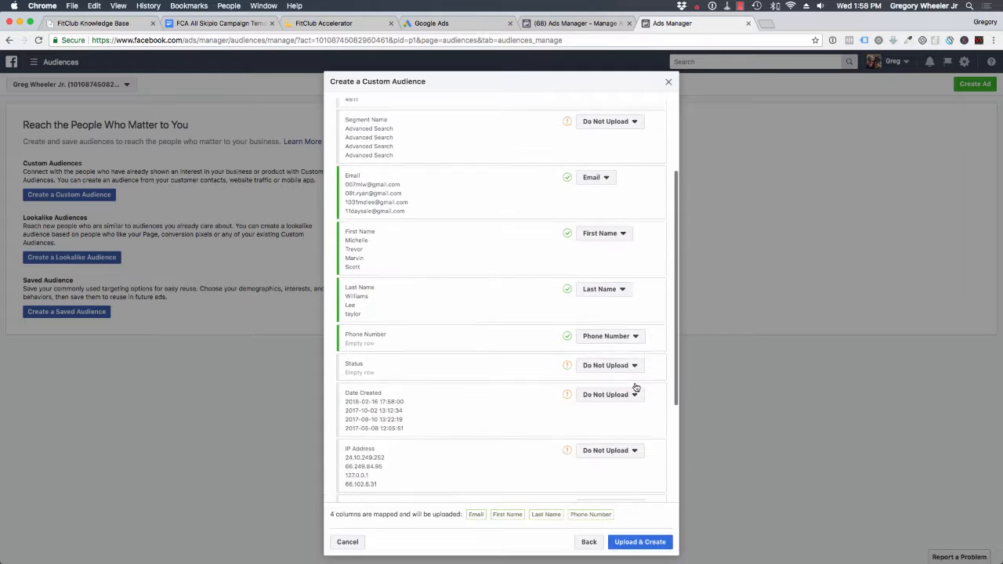
left_click(614, 343)
left_click(672, 355)
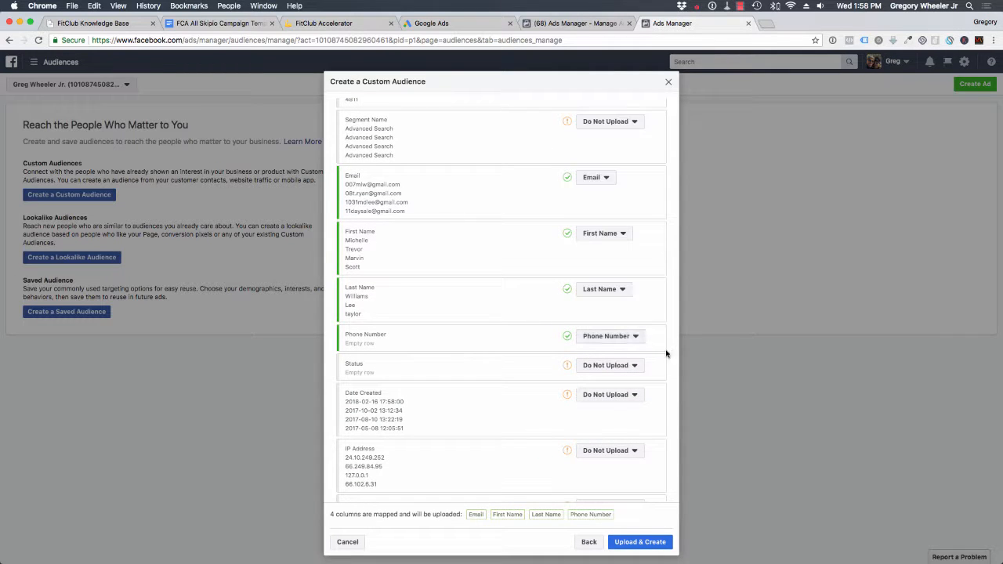
- Review all column mappings of the customer list, and upload it to create the custom audience
scroll(665, 351, "up", 3)
scroll(563, 358, "down", 4)
scroll(561, 359, "down", 3)
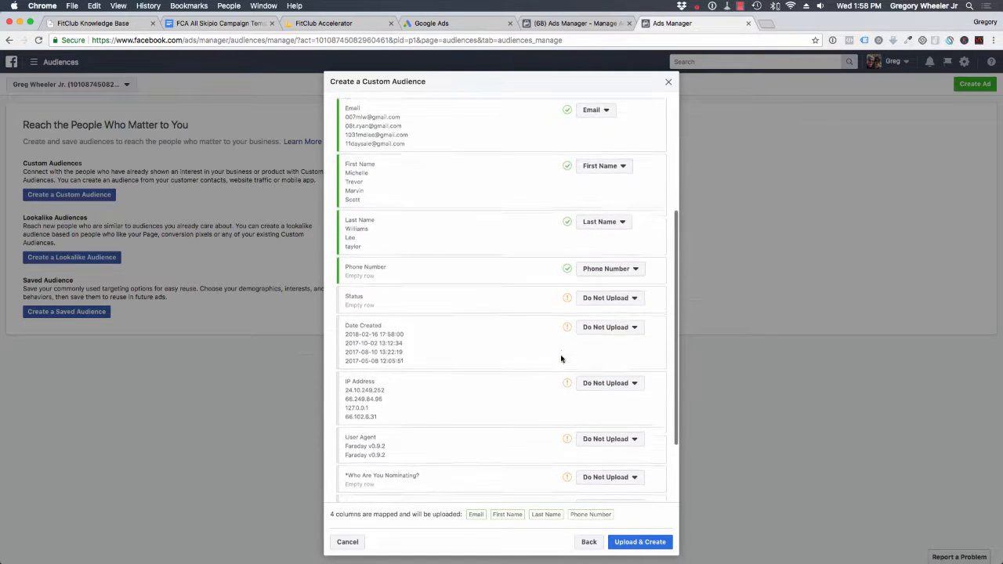
scroll(562, 359, "down", 1)
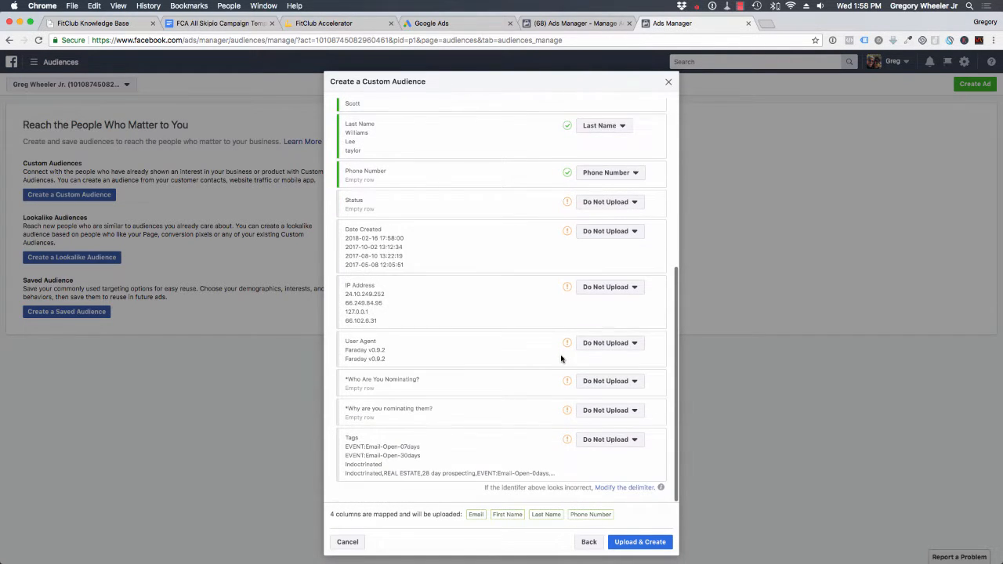
scroll(561, 358, "up", 5)
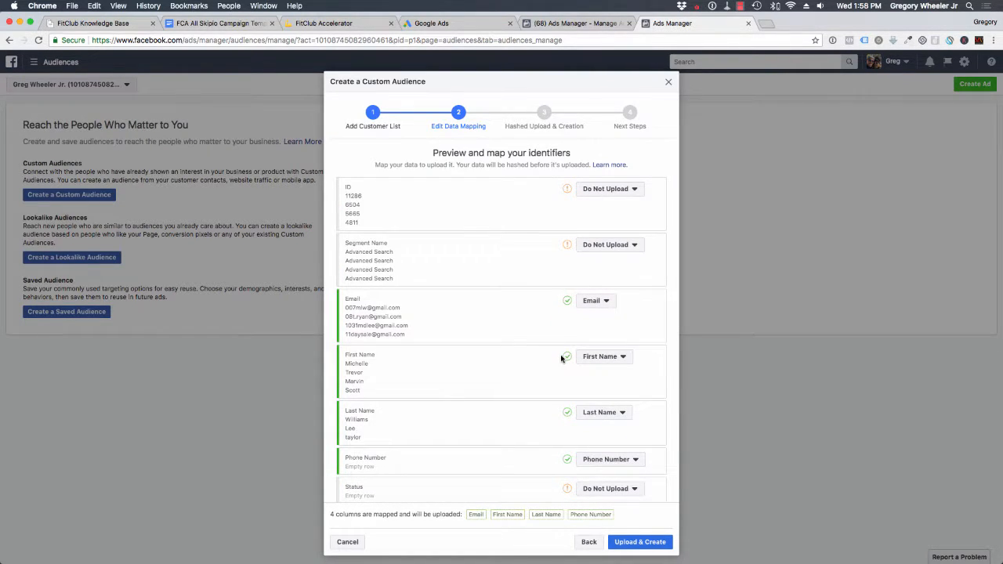
scroll(561, 358, "down", 5)
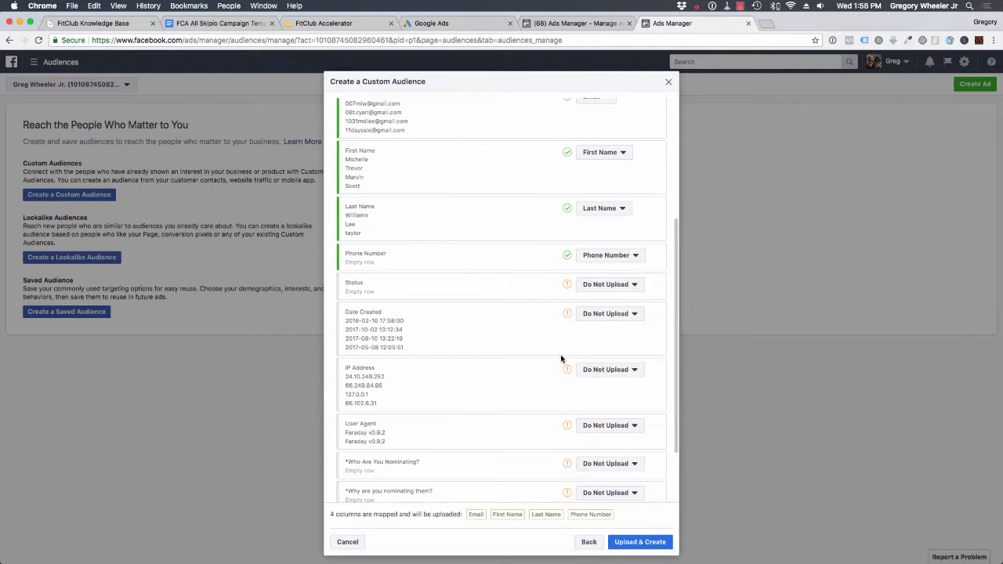
scroll(562, 358, "down", 2)
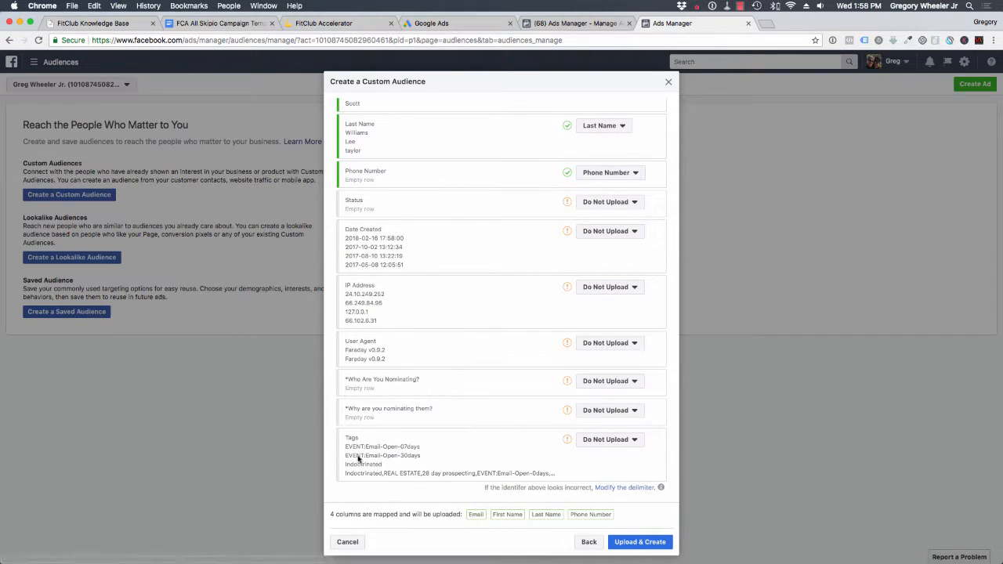
scroll(446, 461, "up", 1)
scroll(446, 461, "up", 6)
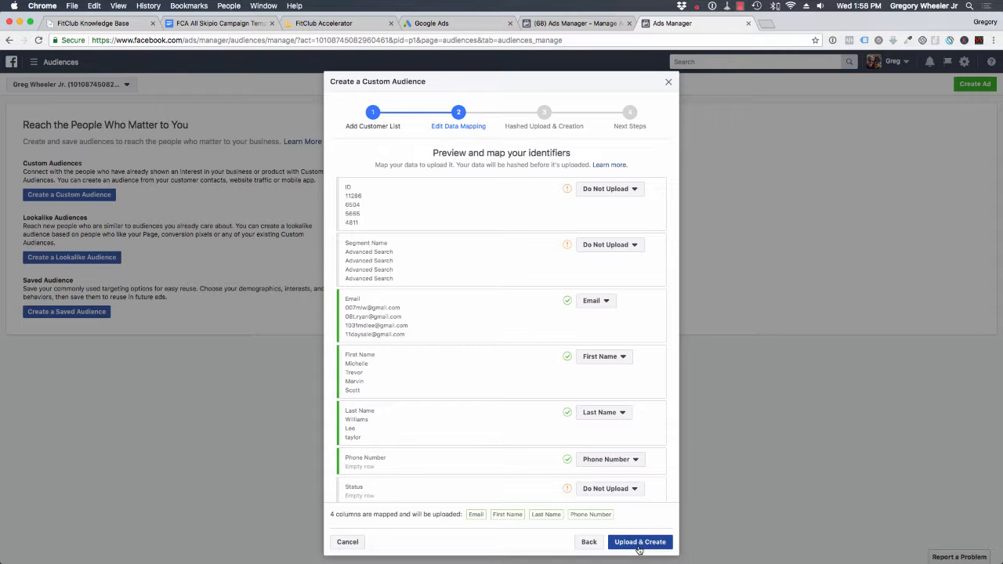
scroll(606, 463, "down", 5)
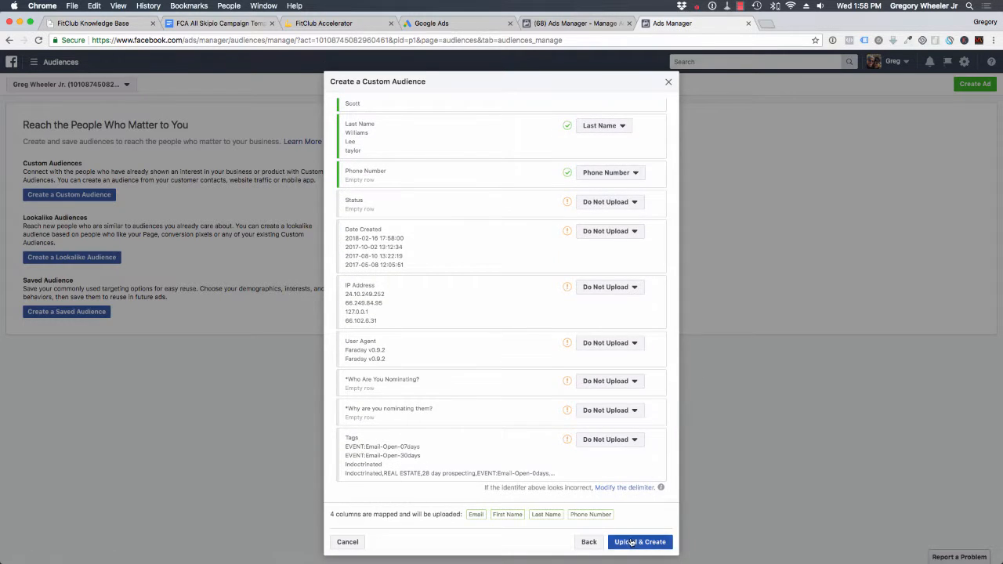
left_click(632, 542)
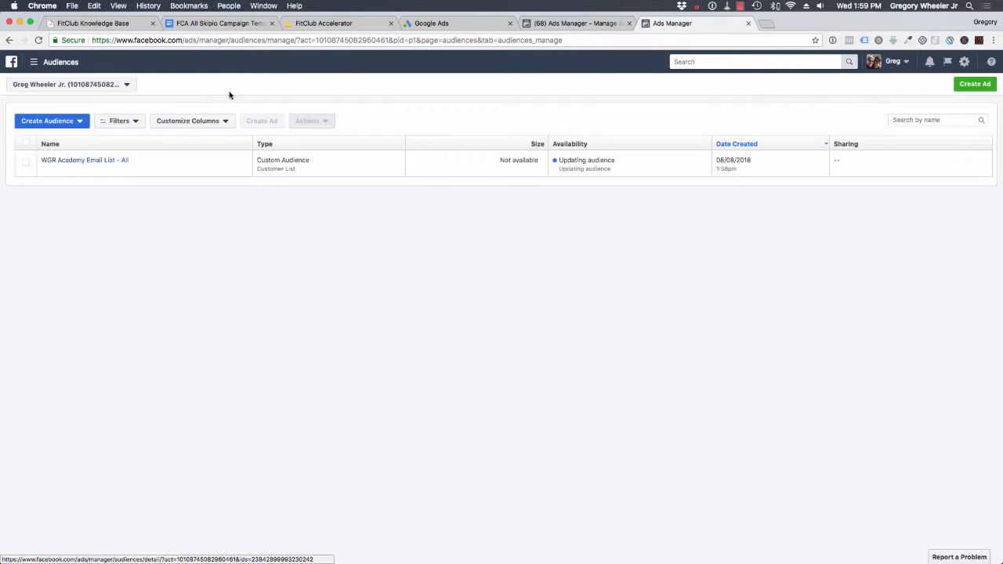
left_click(75, 122)
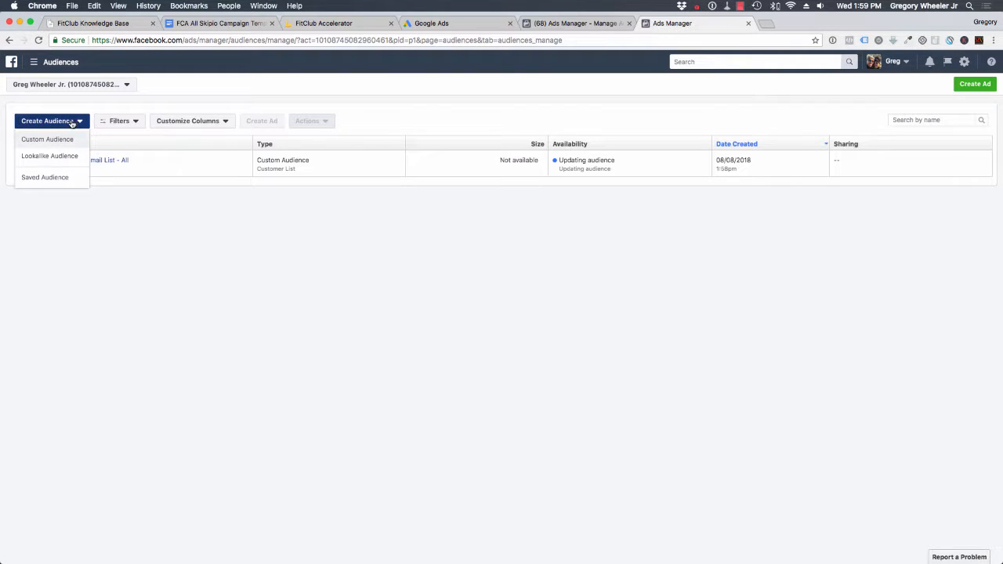
left_click(47, 140)
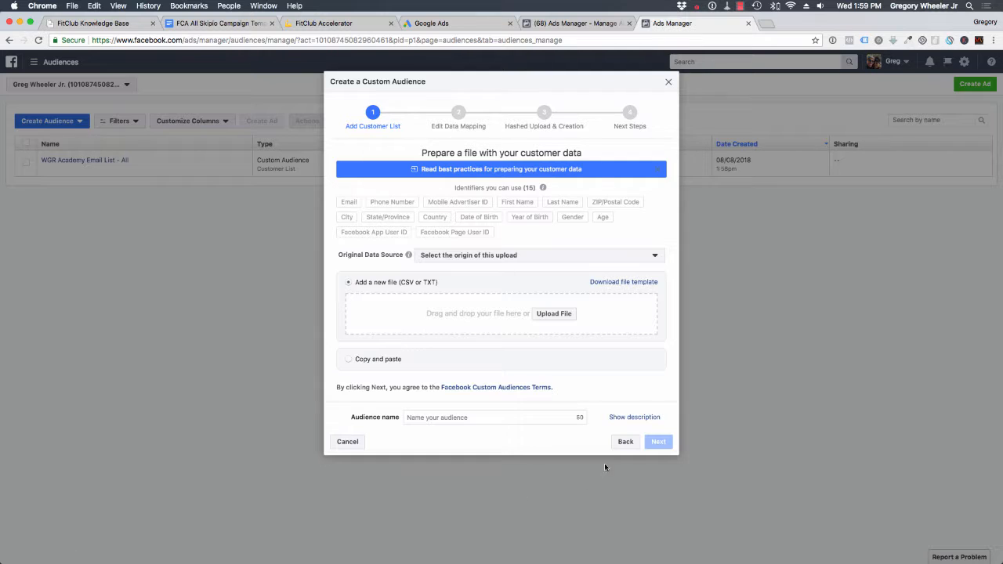
left_click(347, 441)
- Start a new custom audience based on engagement with videos
left_click(81, 119)
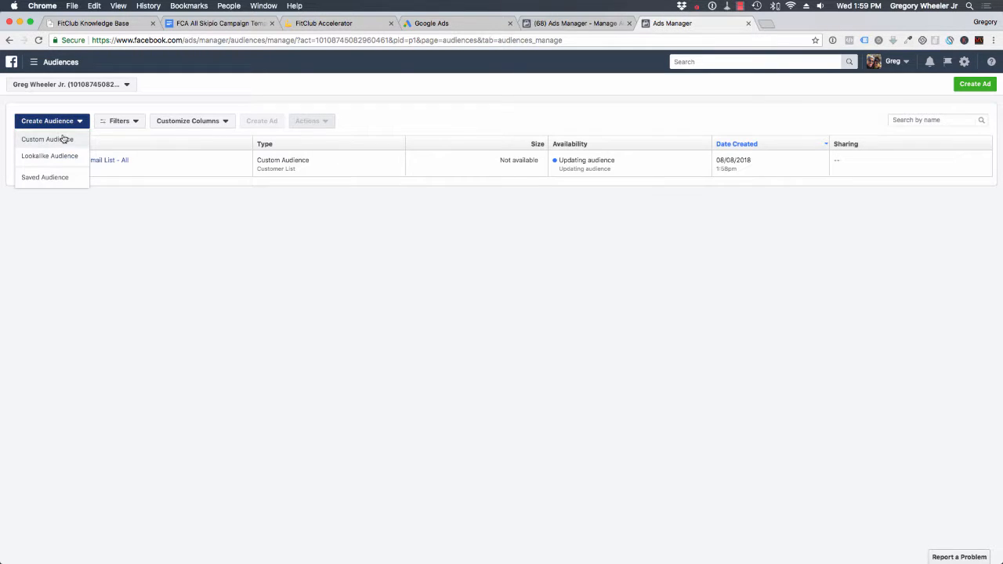
left_click(61, 137)
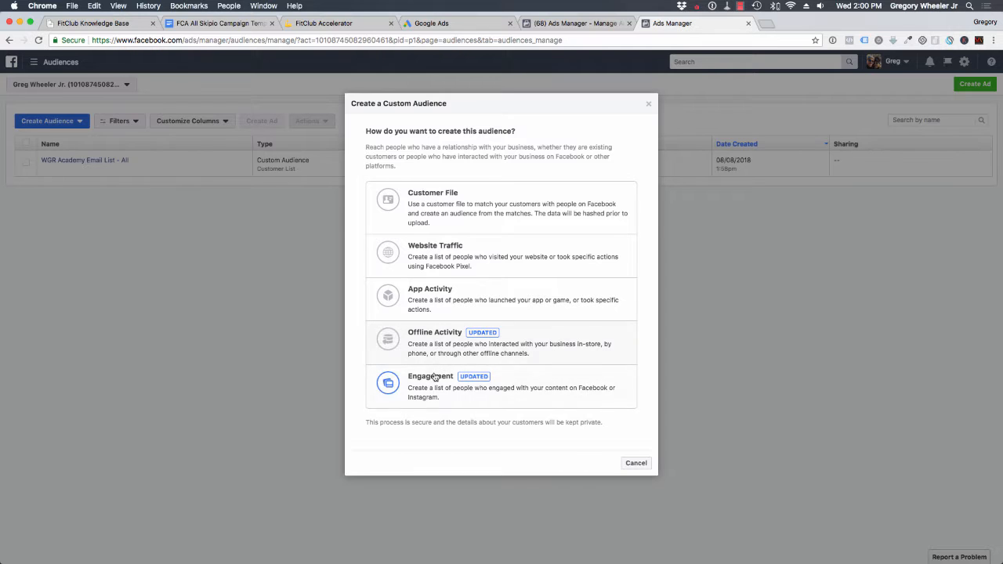
left_click(430, 390)
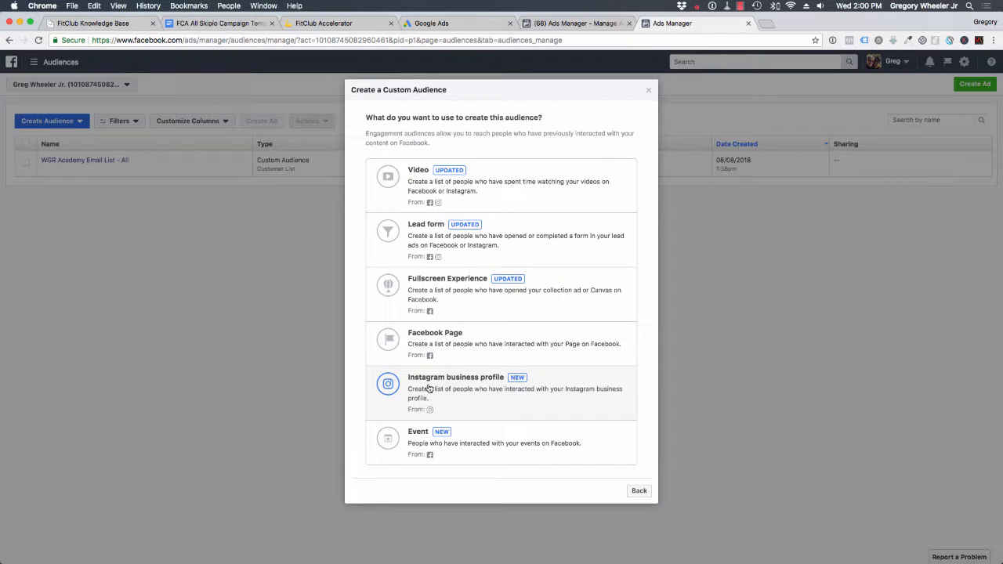
left_click(548, 177)
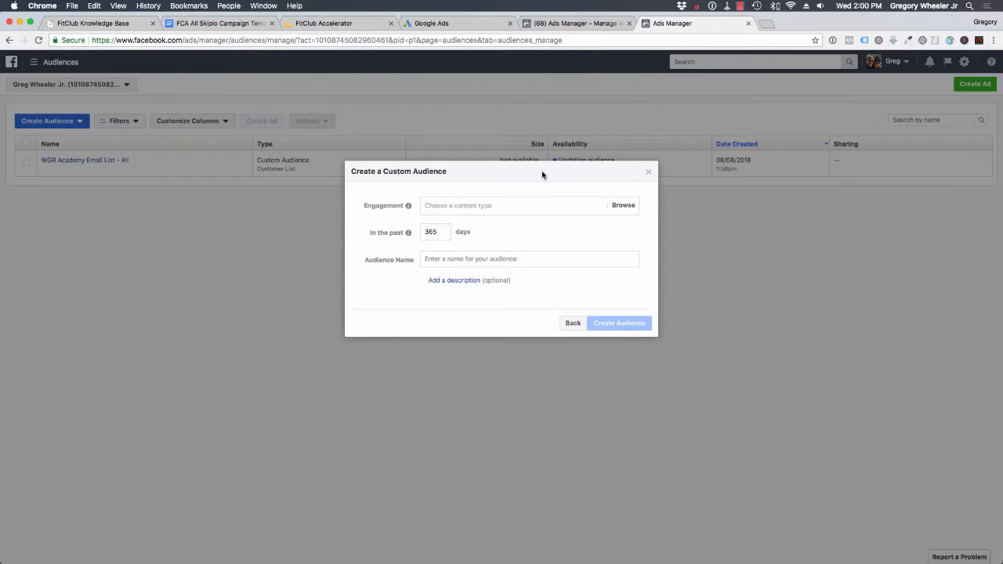
- Go through the video engagement types and choose "People who viewed at least 10 seconds of your video"
left_click(449, 204)
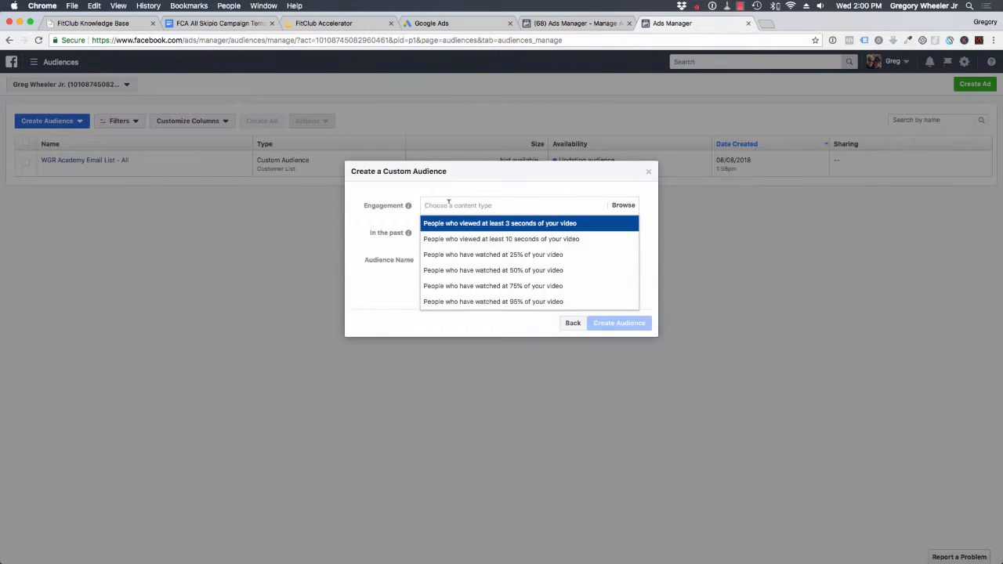
left_click(402, 193)
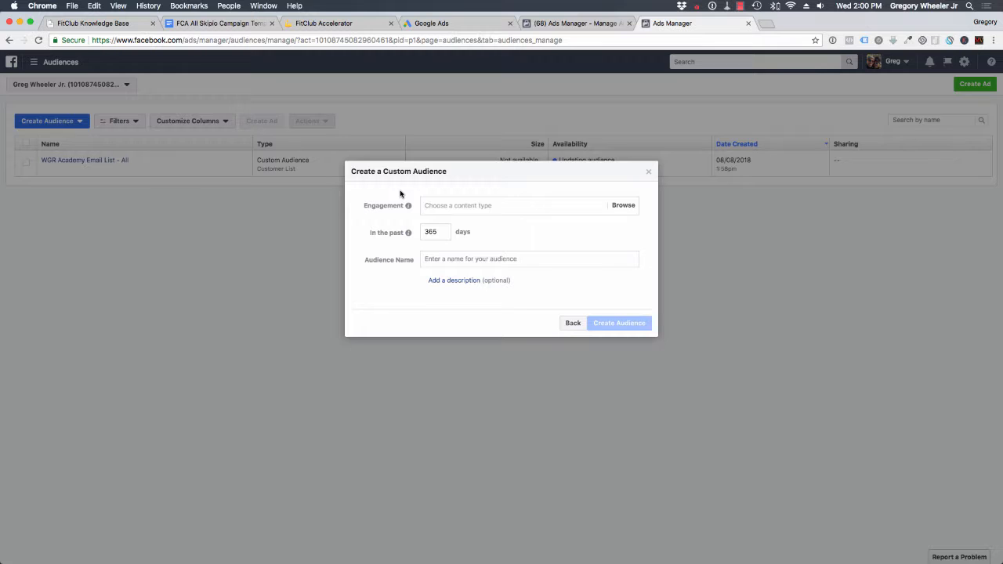
left_click(473, 206)
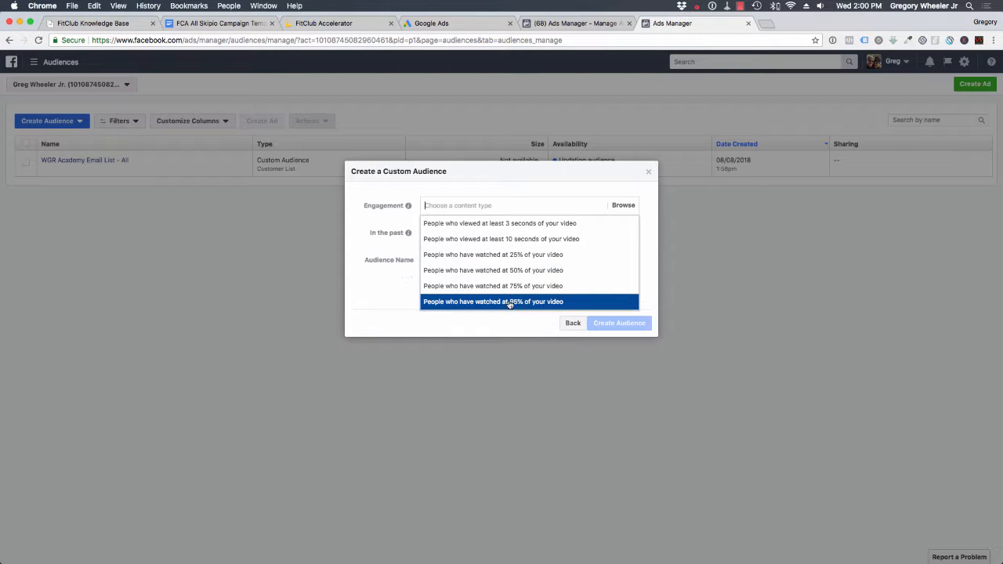
left_click(649, 261)
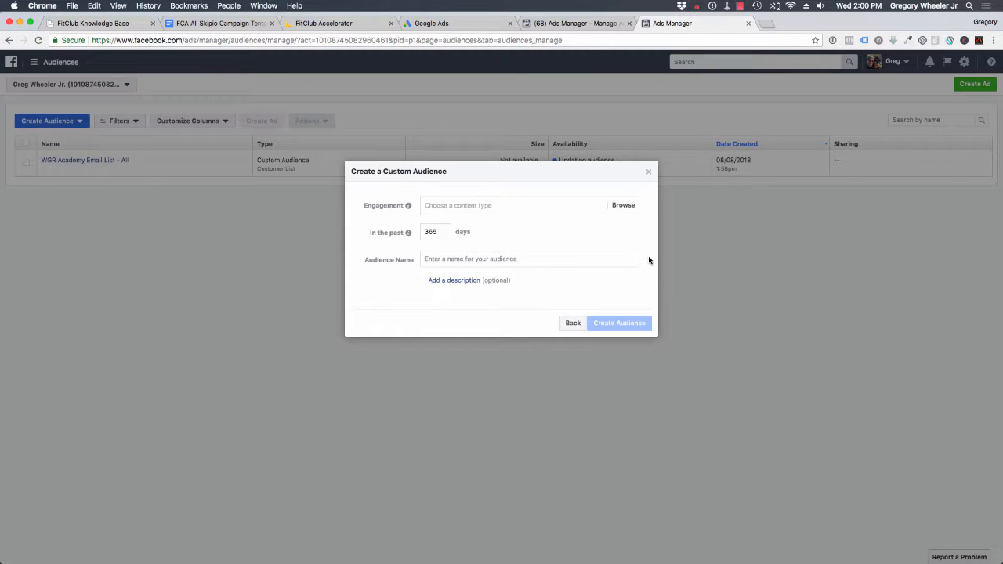
left_click(630, 209)
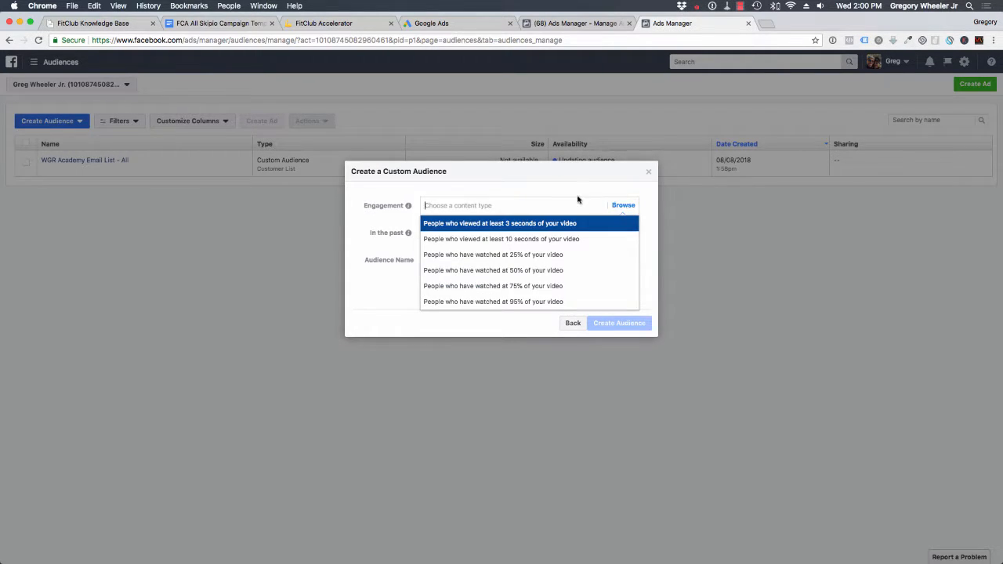
left_click(503, 240)
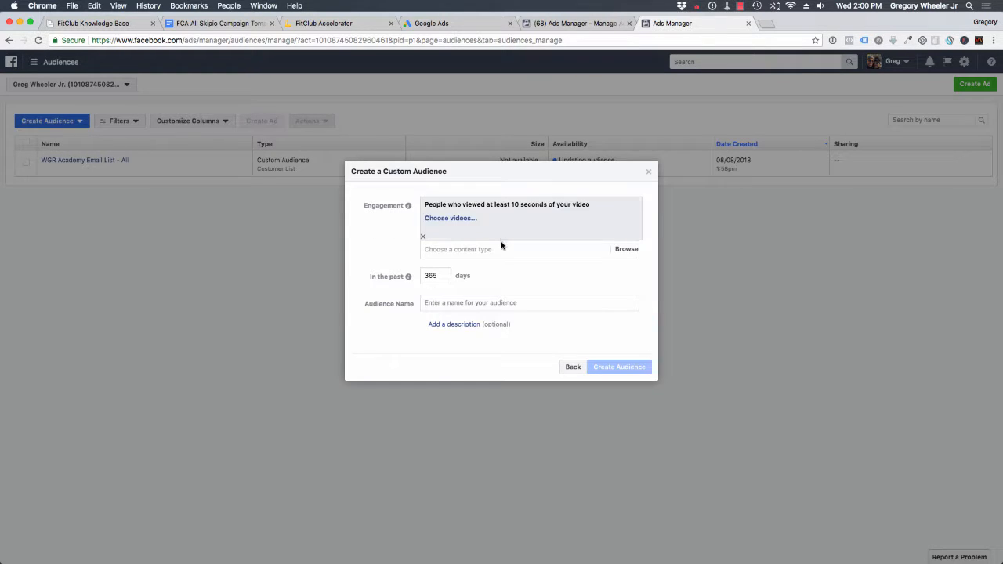
- Switch the video source to the coach's Facebook page and add the Aug 02, 2018 video "The Top 5 sources to generate ..." to the audience
left_click(462, 222)
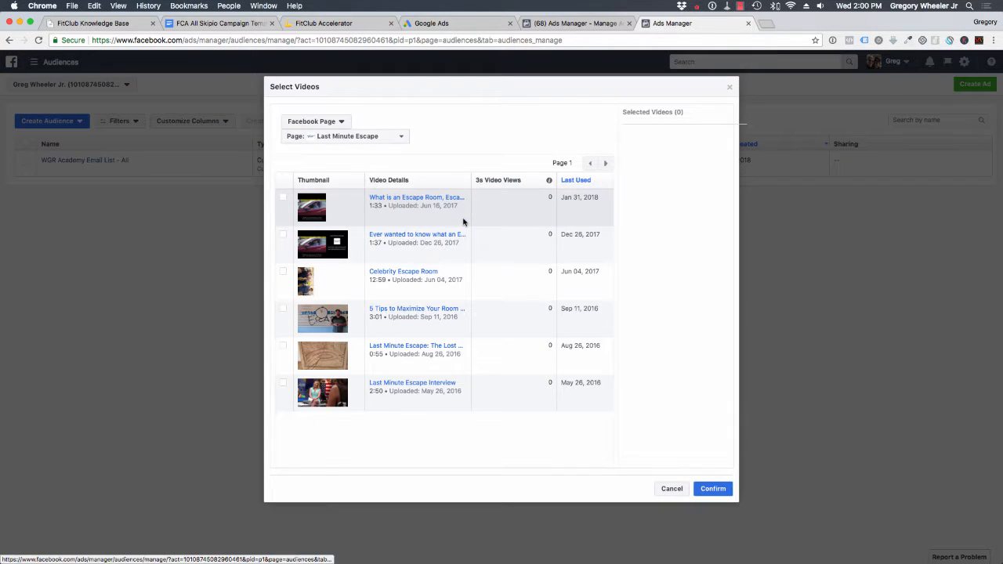
left_click(350, 139)
left_click(335, 372)
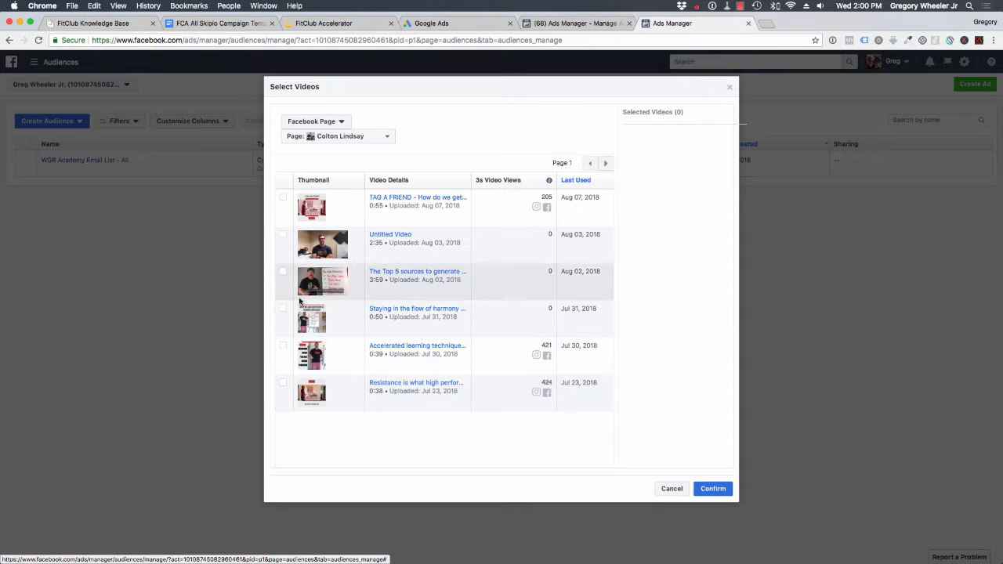
left_click(285, 273)
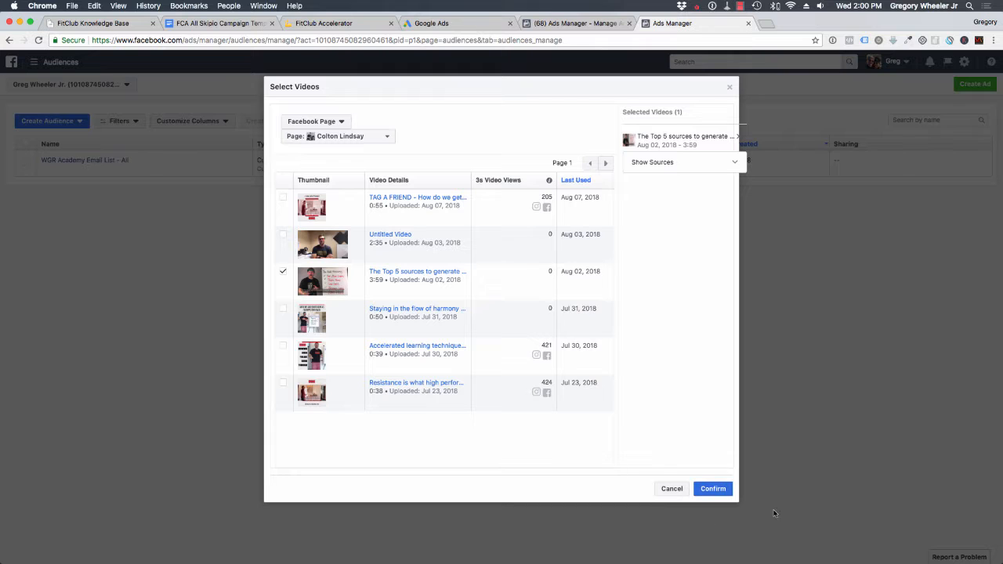
left_click(719, 491)
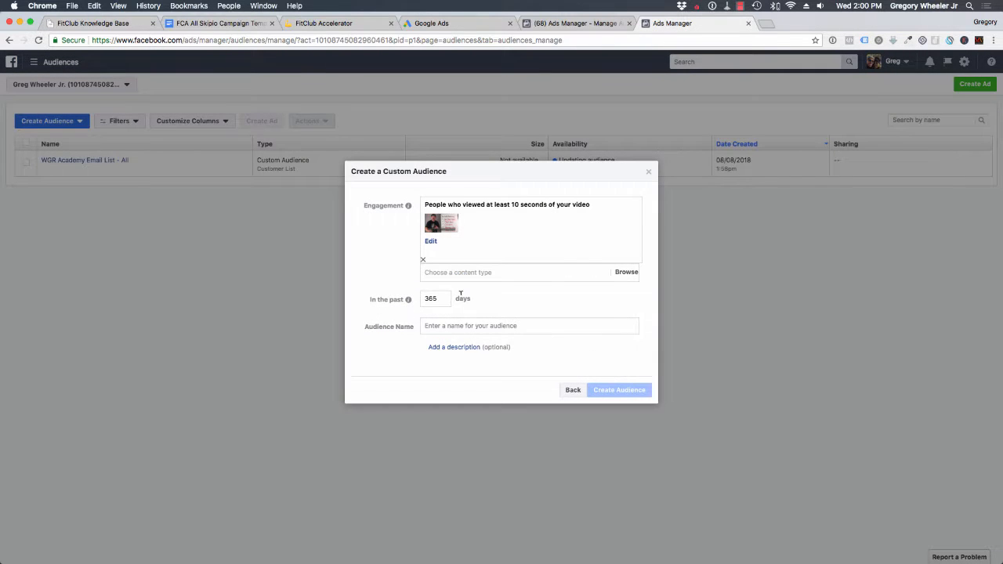
- Set the video audience's engagement period to the past 30 days
mouse_move(408, 299)
double_click(430, 298)
type("90")
key("BackSpace")
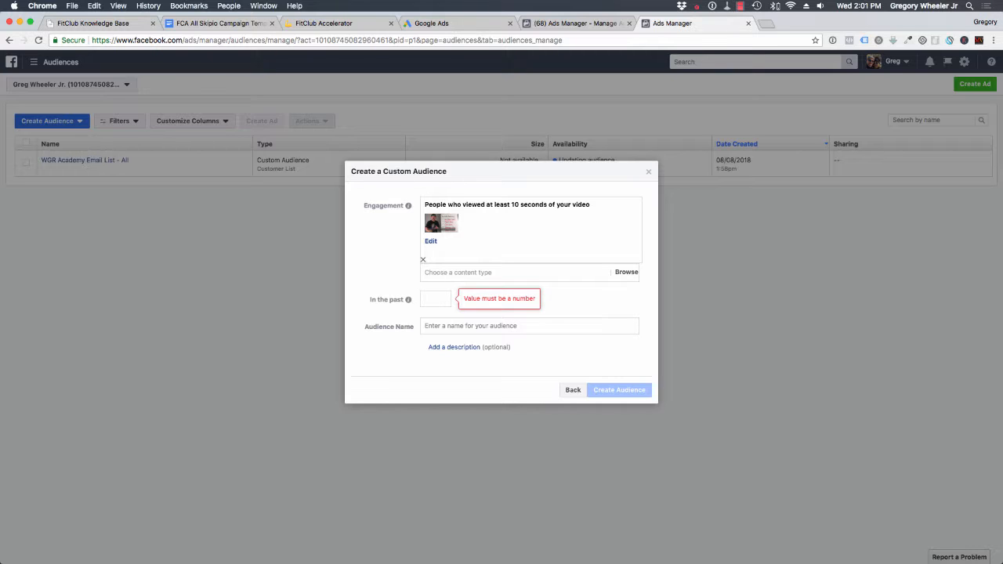
type("30")
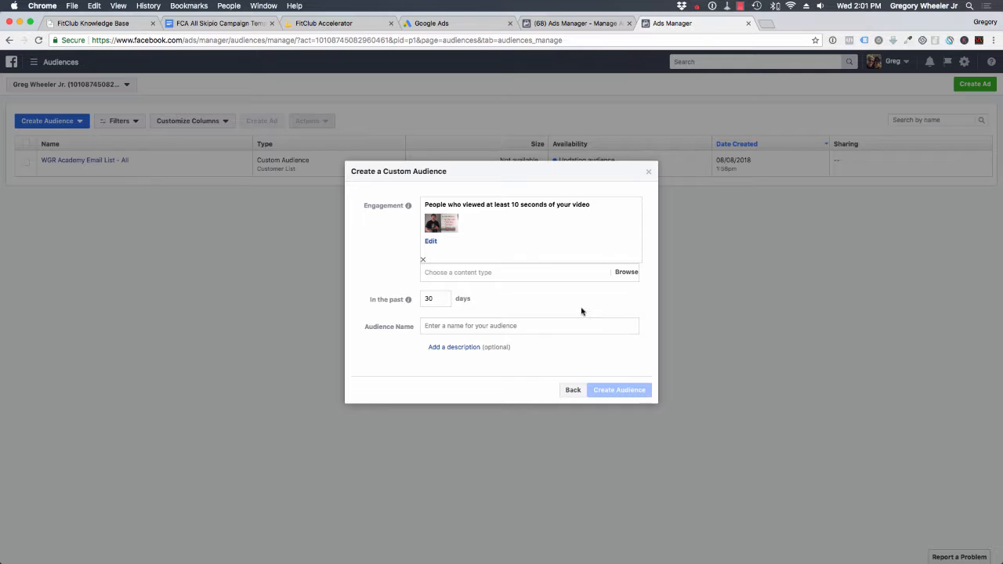
- Name the audience "Video View Audience", create it, and finish without making an ad or expanding the audience
left_click(517, 326)
type("Video ")
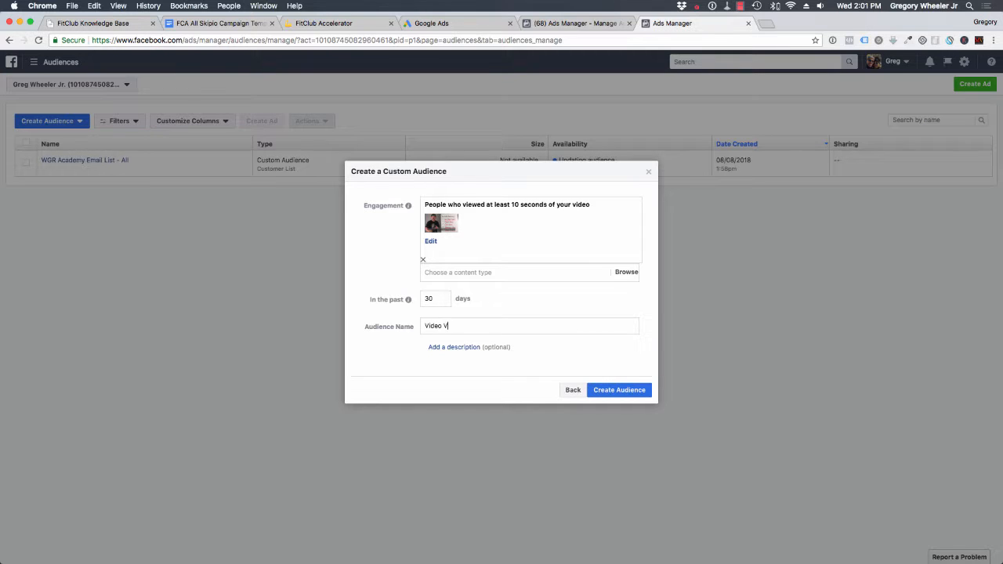
type("View Audience")
left_click(598, 391)
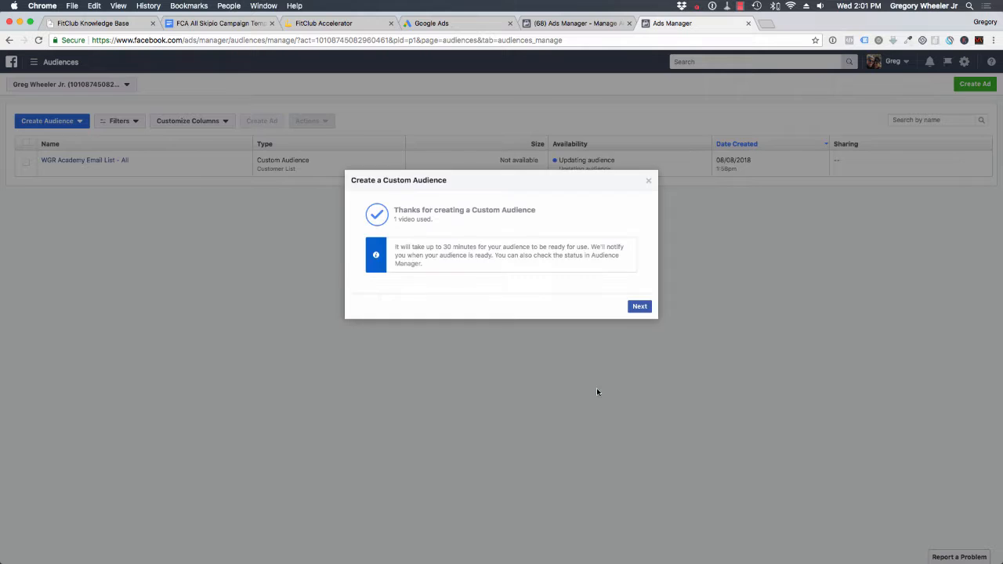
left_click(636, 307)
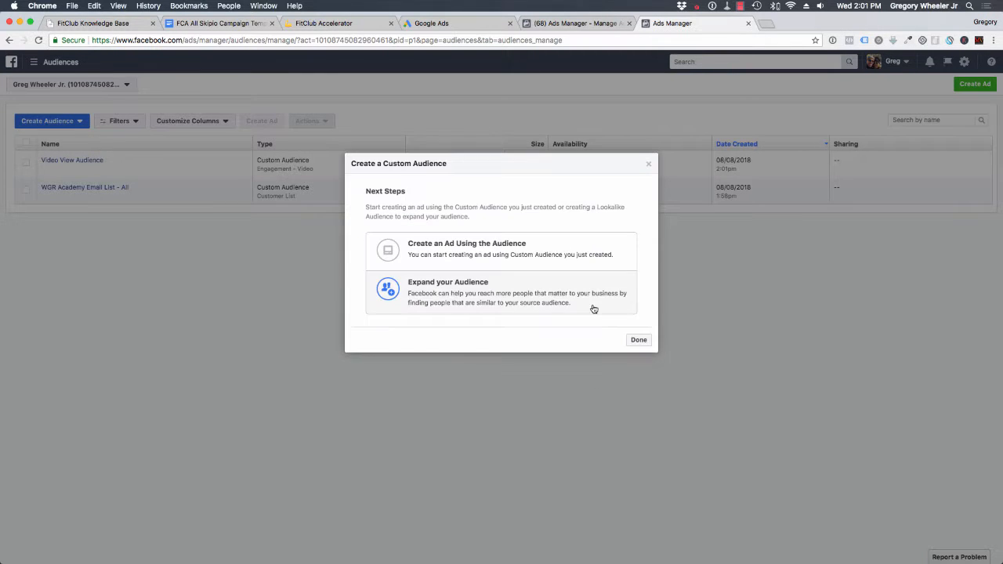
left_click(641, 338)
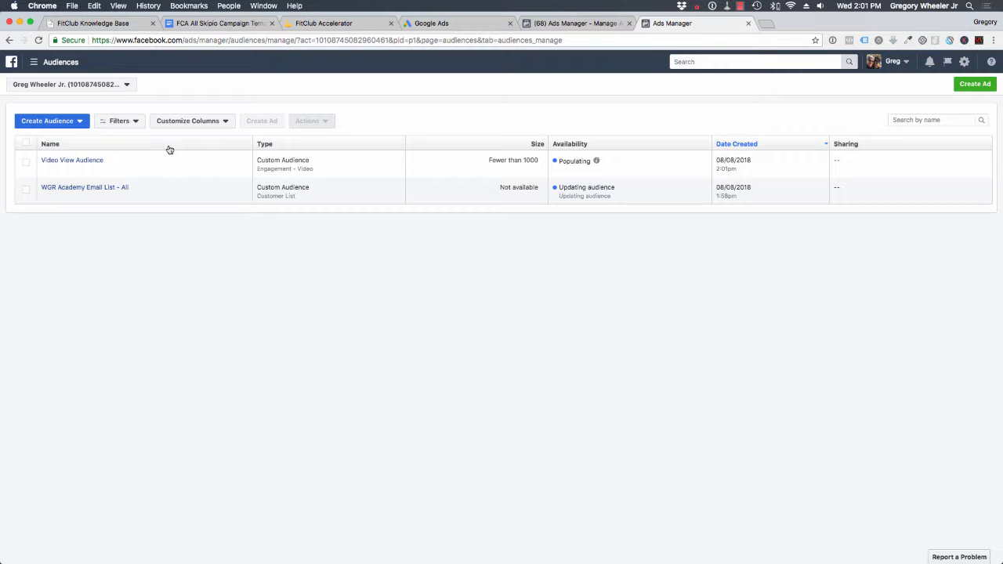
- Reload the audience list and start a new custom audience based on website traffic
left_click(41, 41)
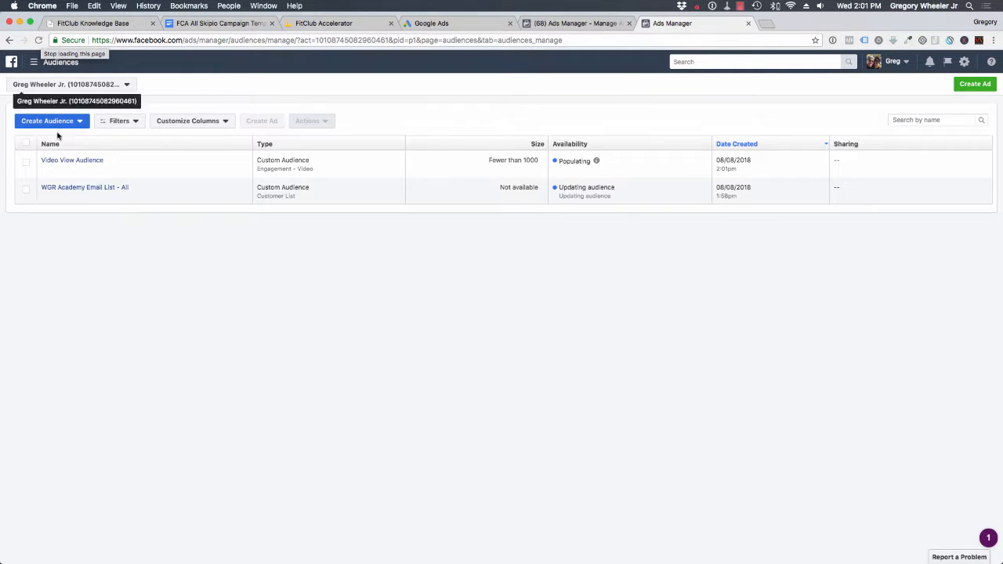
left_click(59, 124)
left_click(56, 141)
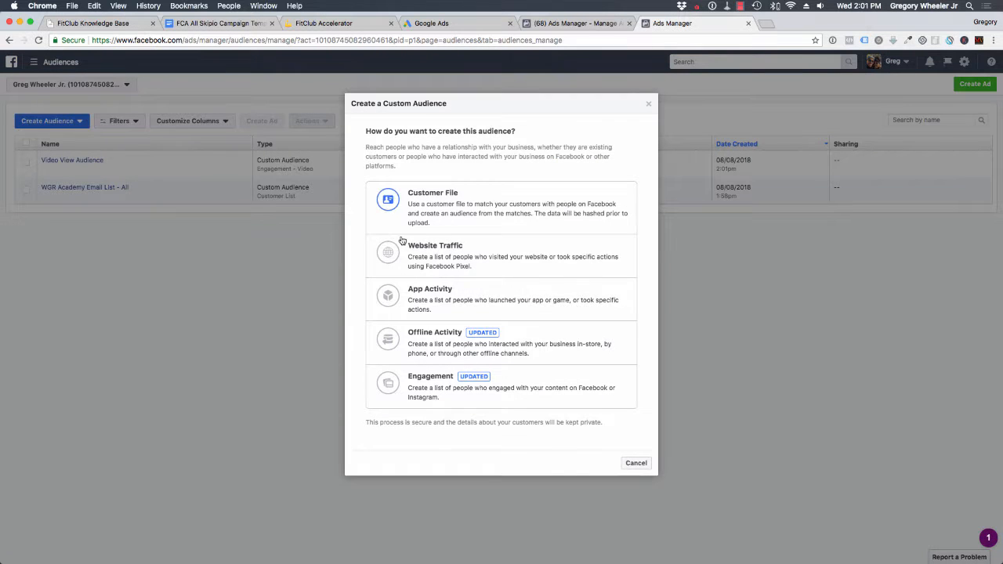
left_click(486, 259)
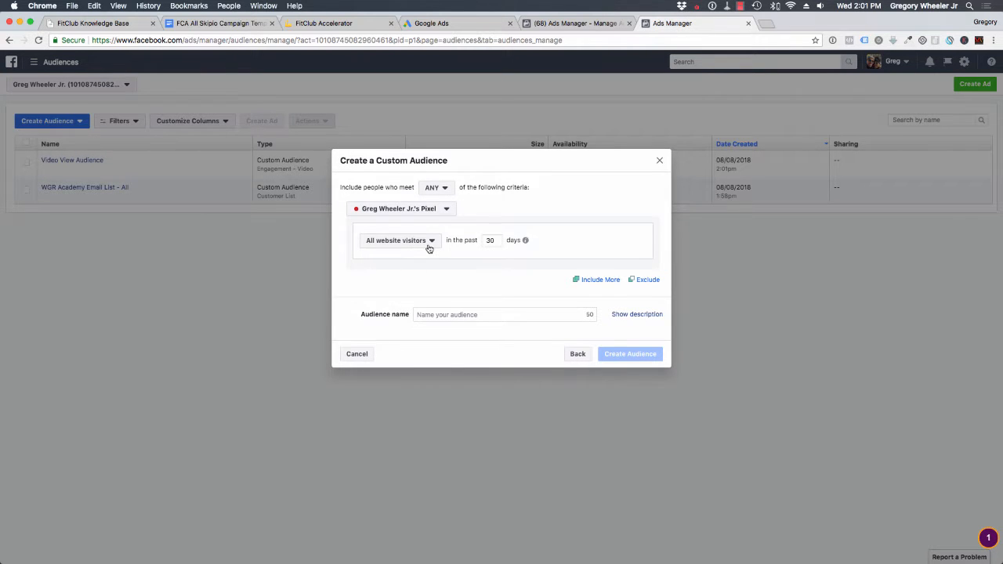
- Try the website traffic criteria "People who visited specific web pages" and "All website visitors", and close the dialog without creating an audience
left_click(428, 247)
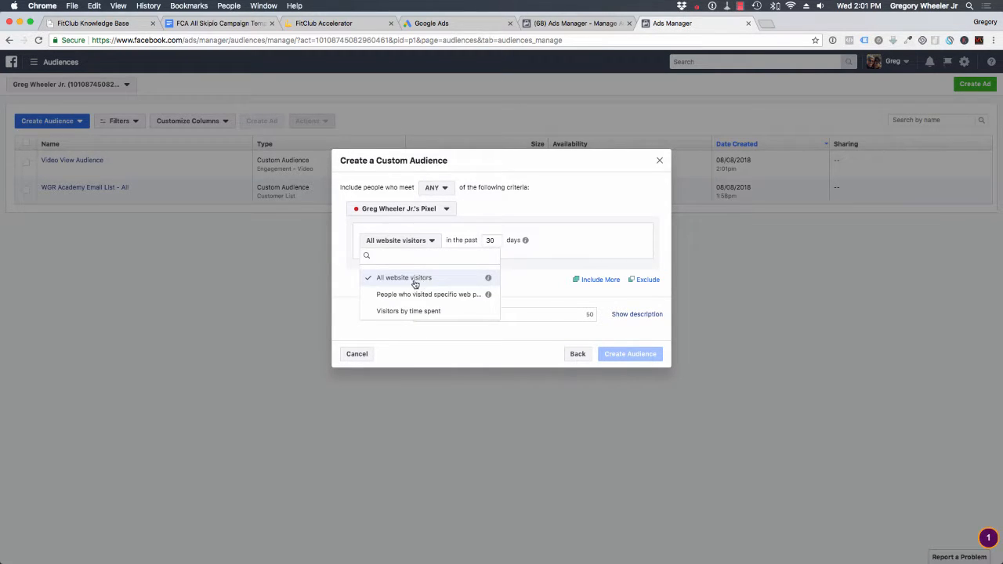
mouse_move(486, 283)
left_click(430, 295)
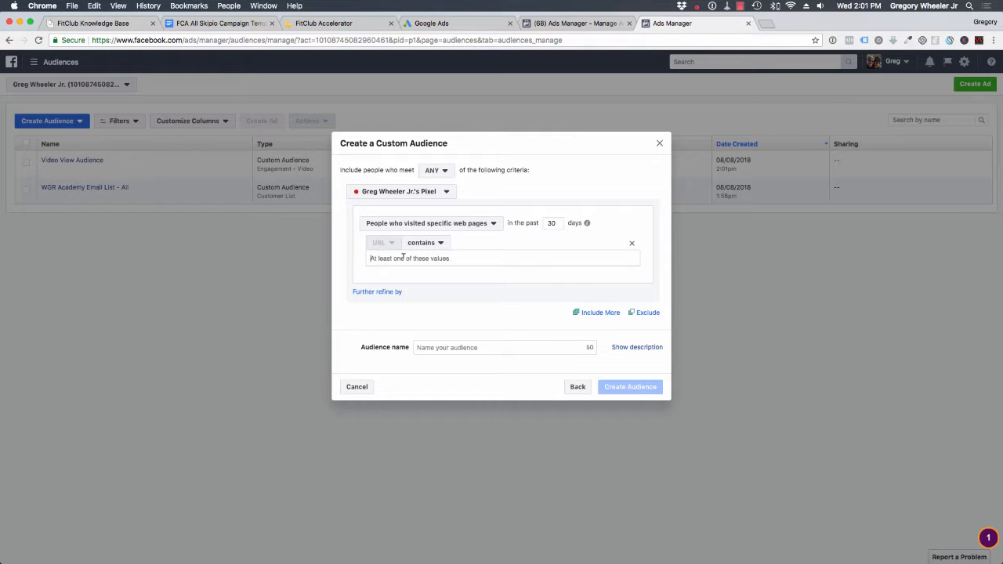
left_click(403, 257)
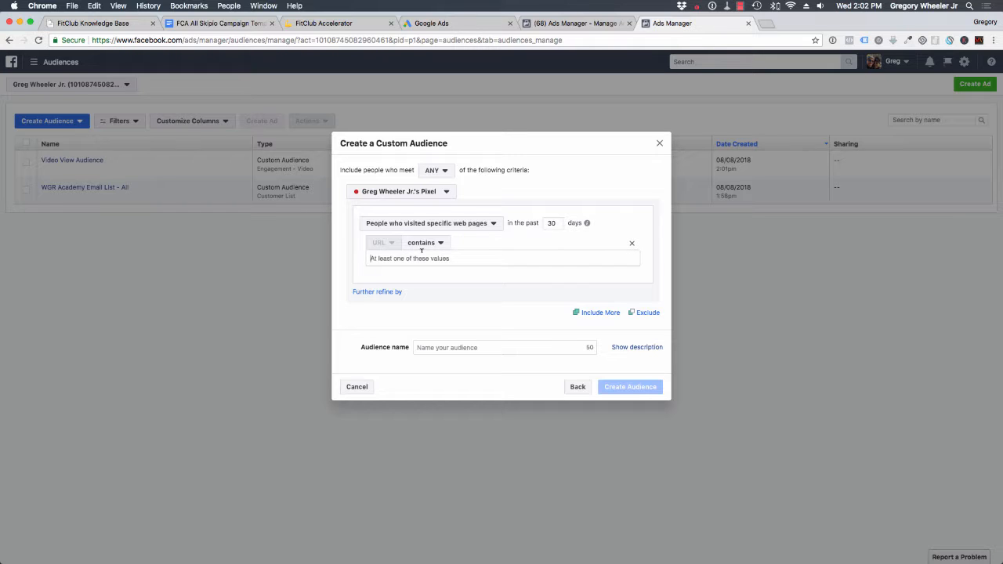
left_click(493, 227)
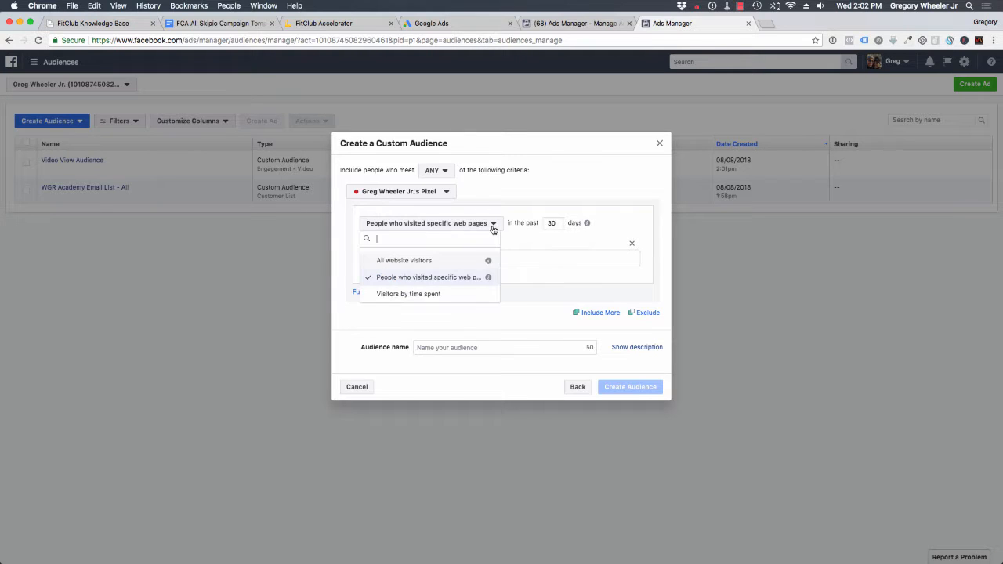
left_click(437, 261)
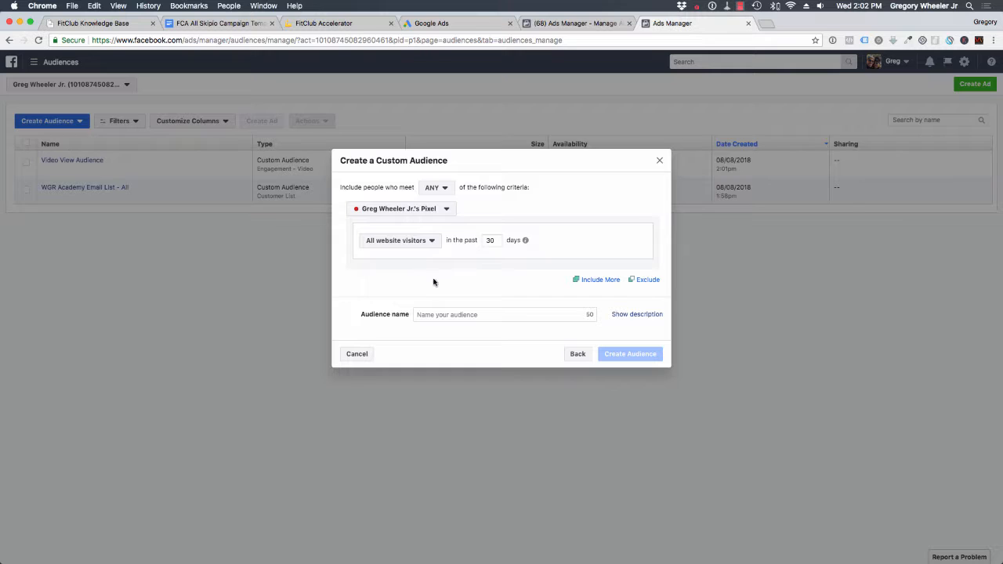
left_click(661, 161)
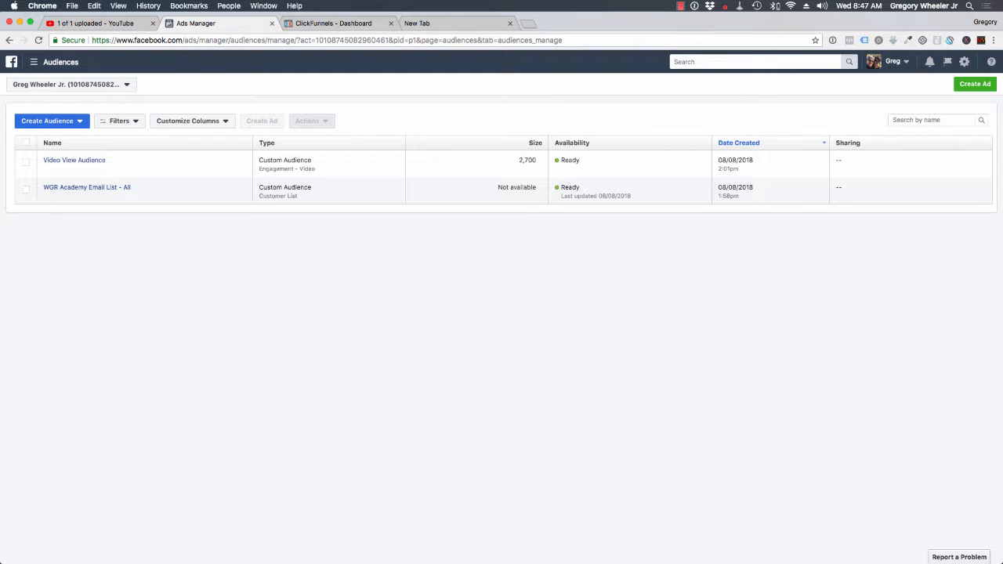
- Start a new lookalike audience and choose the "WGR Academy Email List - All" custom audience as its source
left_click(48, 122)
left_click(47, 157)
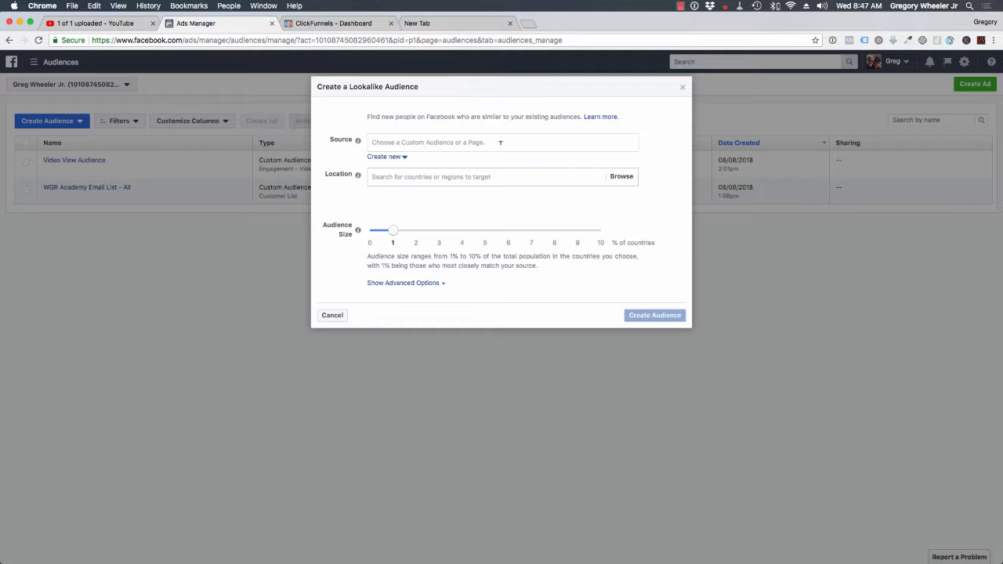
left_click(500, 143)
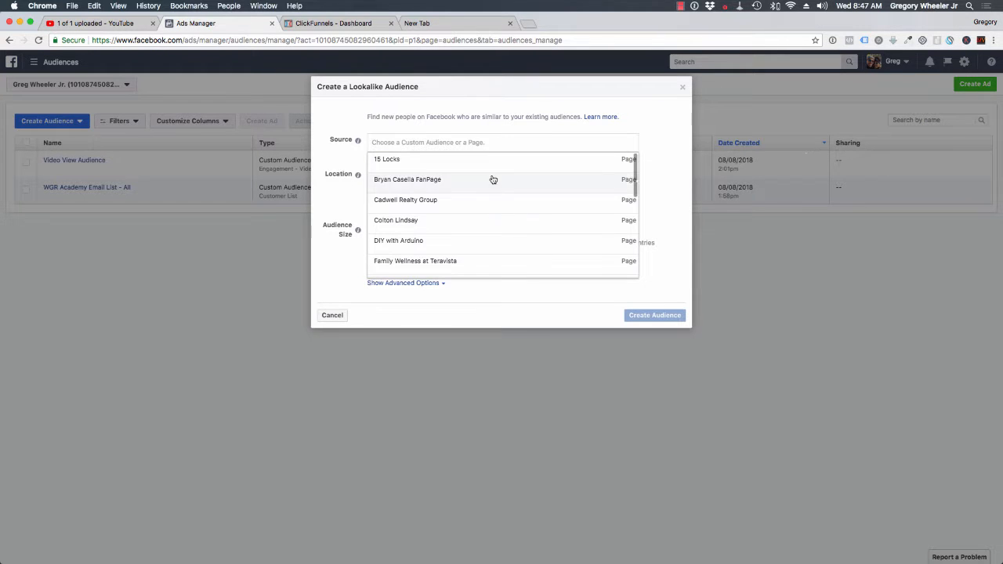
scroll(488, 250, "down", 10)
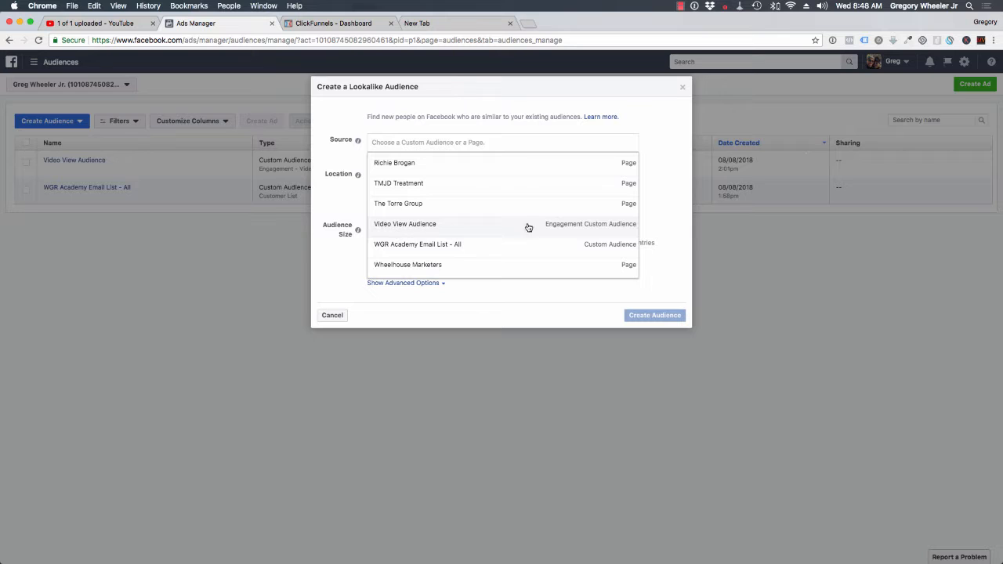
left_click(467, 248)
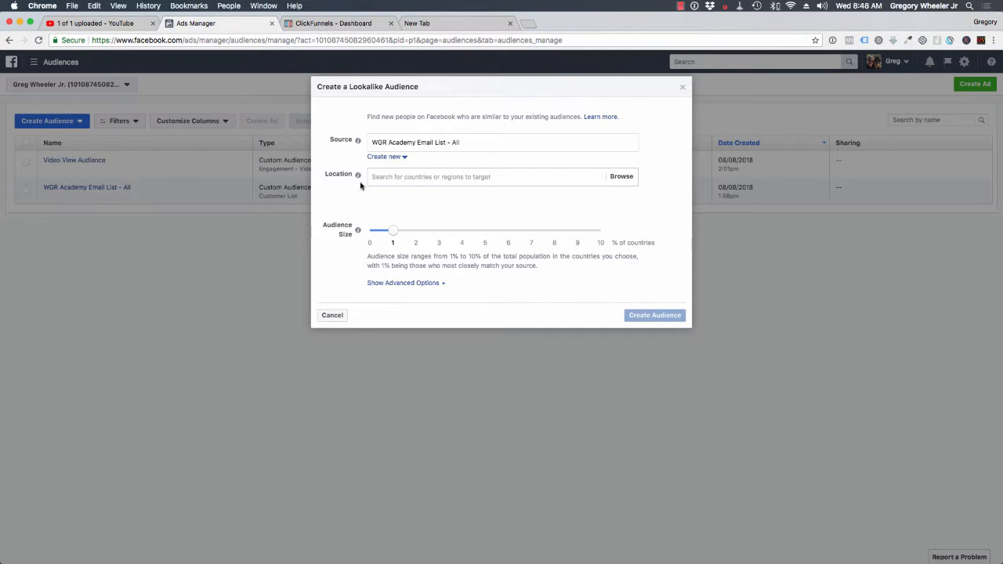
- Set the lookalike audience's location to the United States
left_click(621, 176)
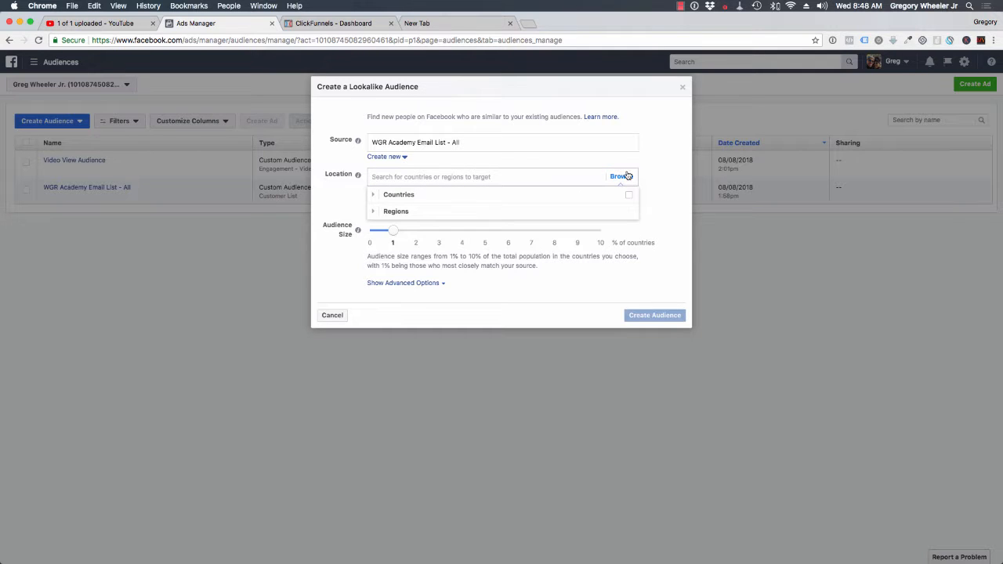
left_click(662, 182)
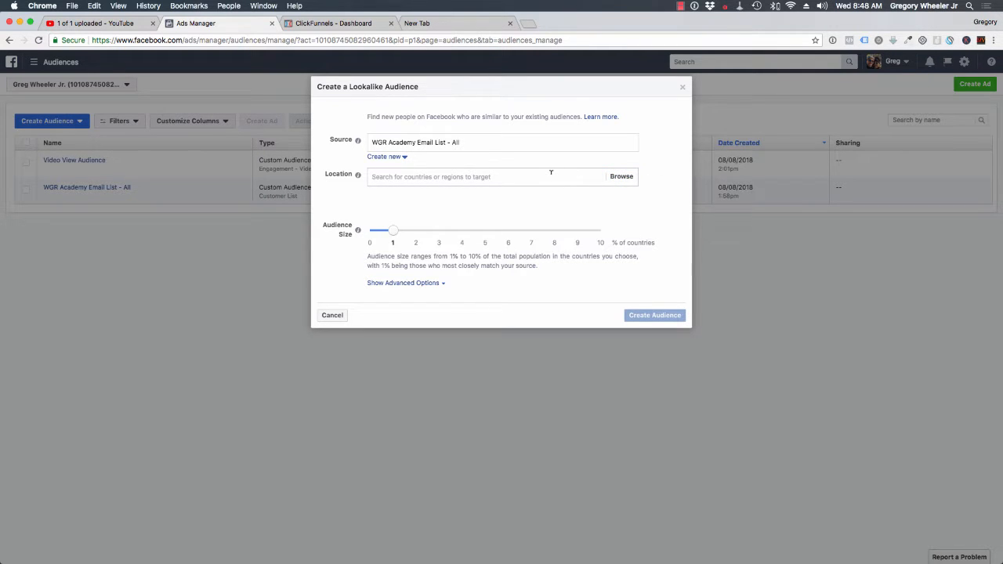
left_click(551, 172)
left_click(619, 179)
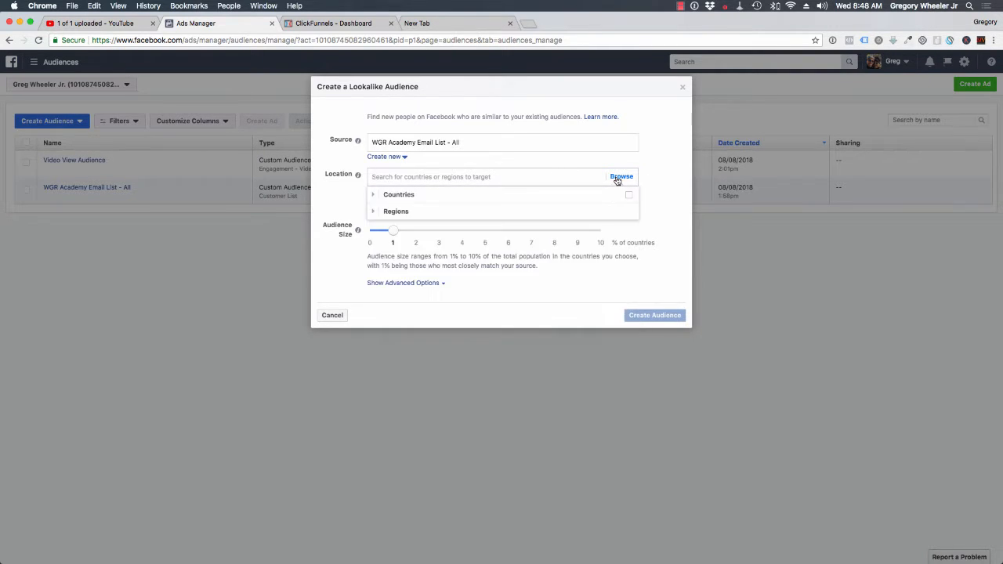
left_click(403, 196)
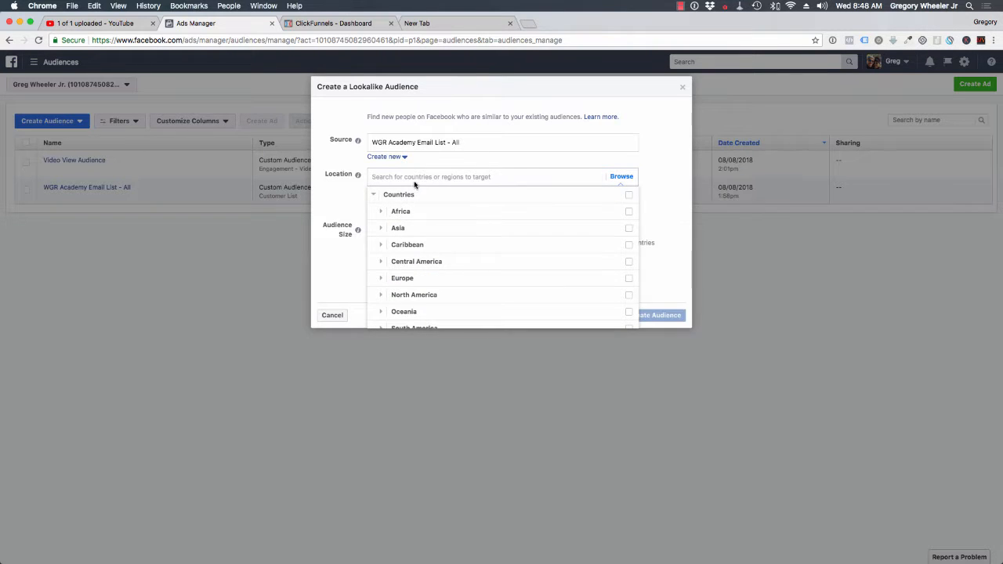
left_click(415, 177)
type("unit")
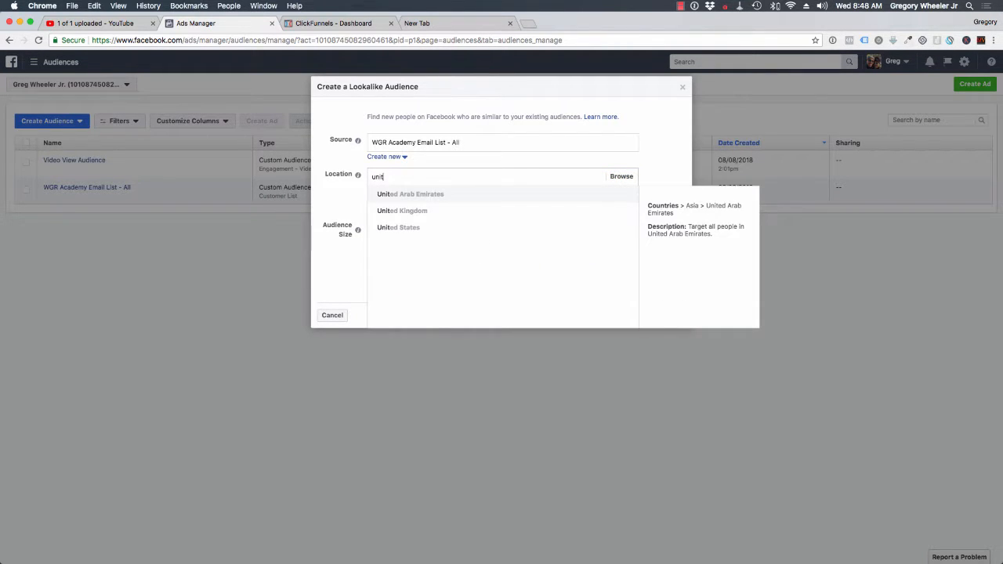
left_click(415, 228)
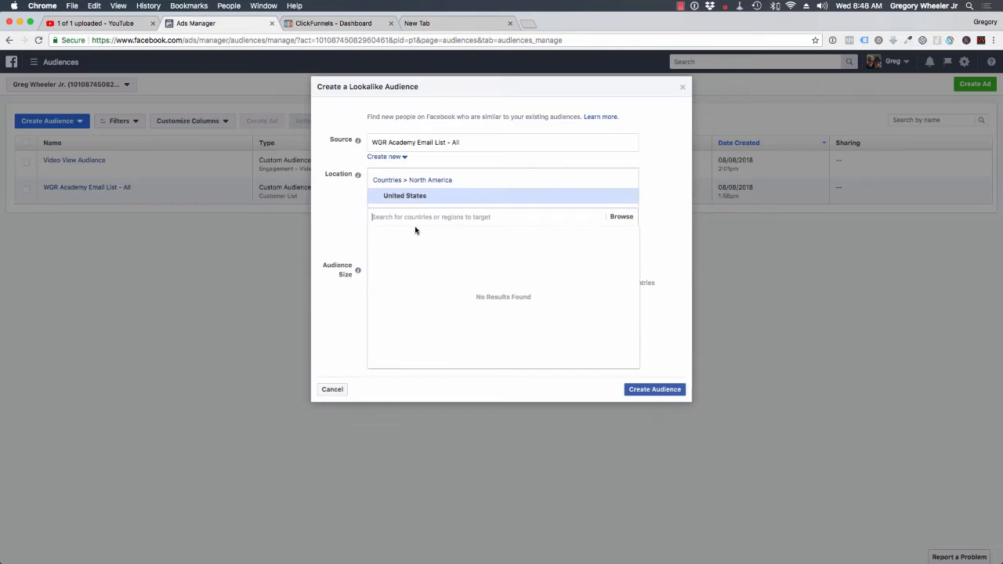
left_click(654, 162)
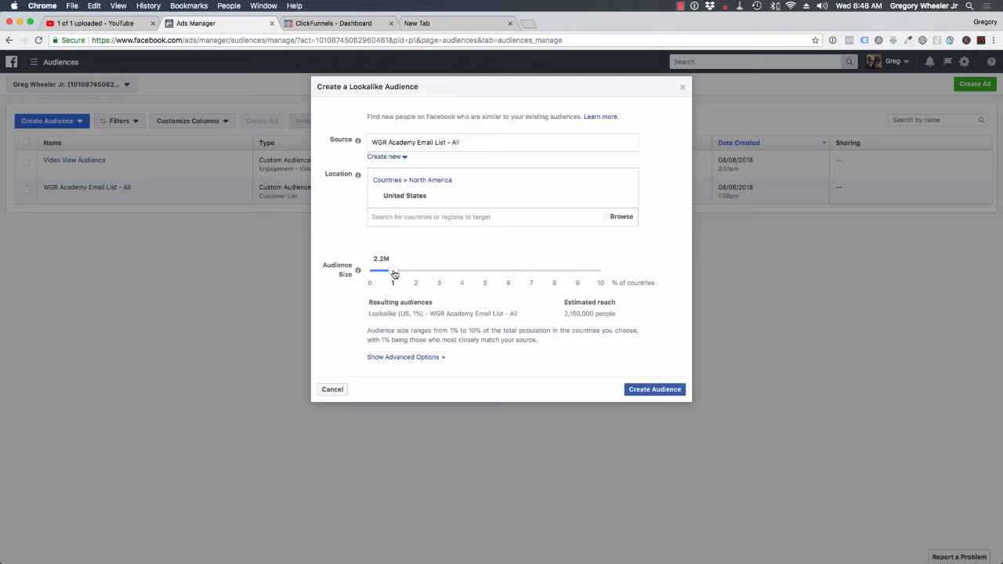
- Keep the lookalike audience size at 1% of the country and create the audience
mouse_move(395, 272)
left_mouse_down()
mouse_move(636, 282)
mouse_move(398, 278)
left_mouse_up()
left_click(638, 390)
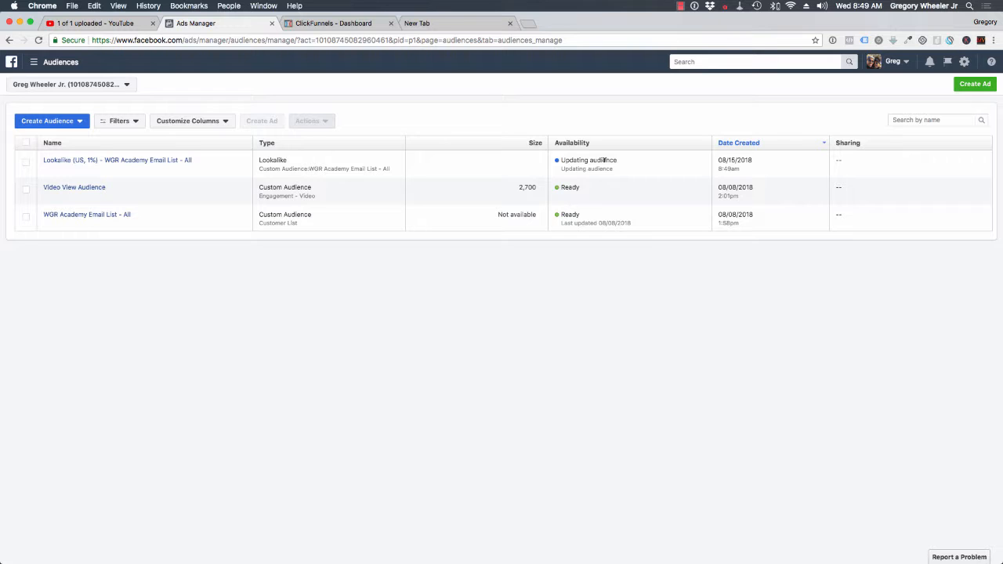
mouse_move(150, 164)
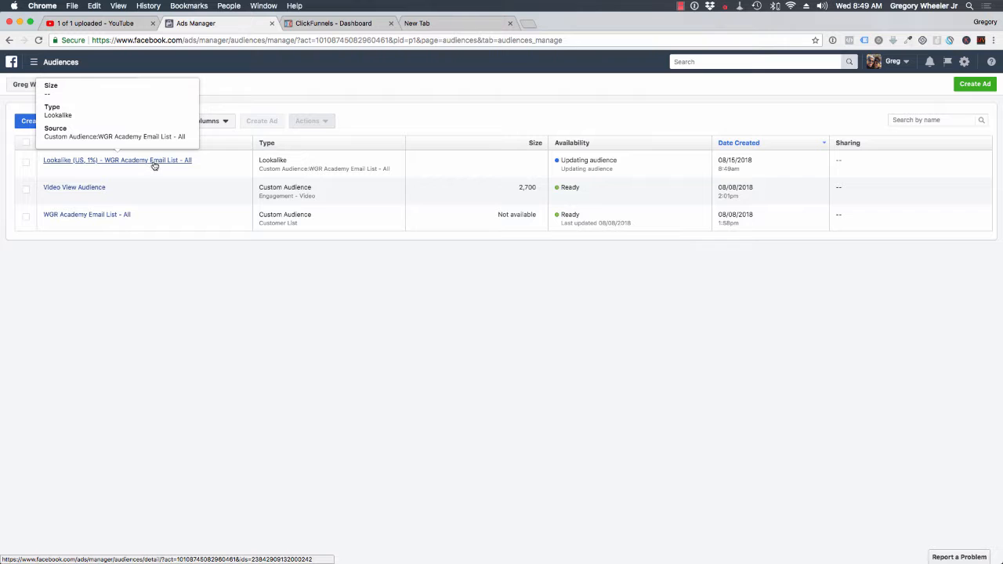
mouse_move(80, 192)
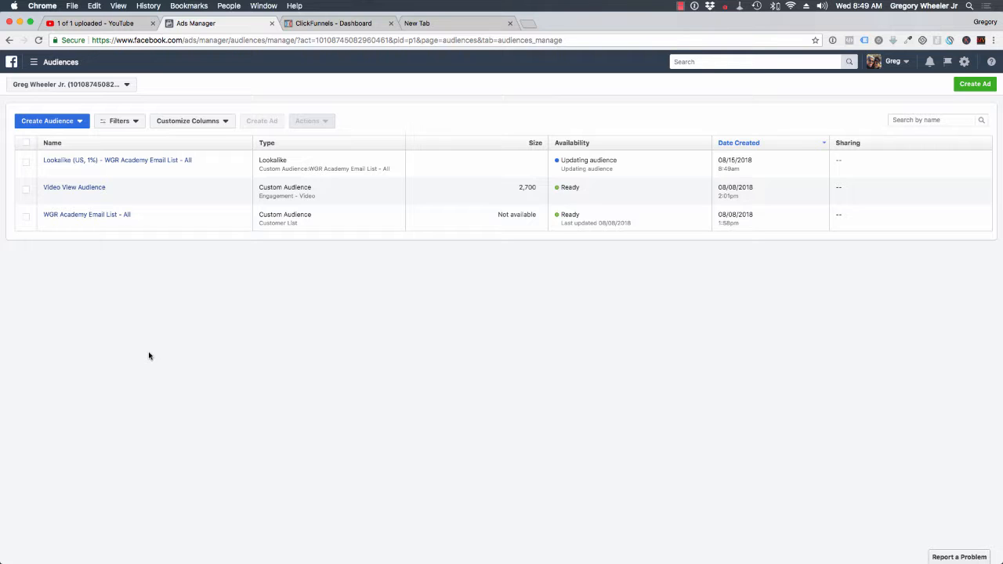
- Start a new saved audience and name it "Real Estate Interests"
left_click(79, 122)
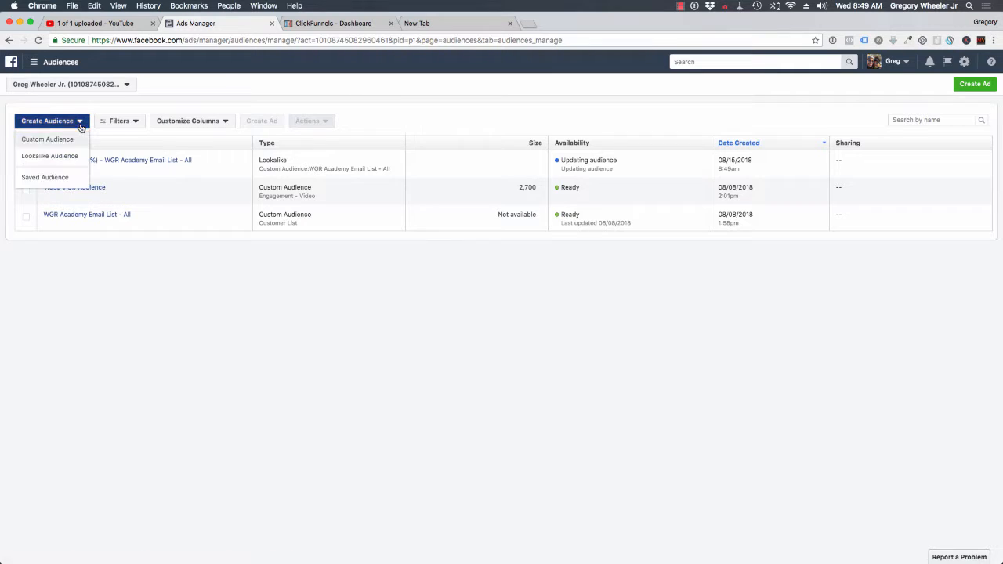
left_click(67, 178)
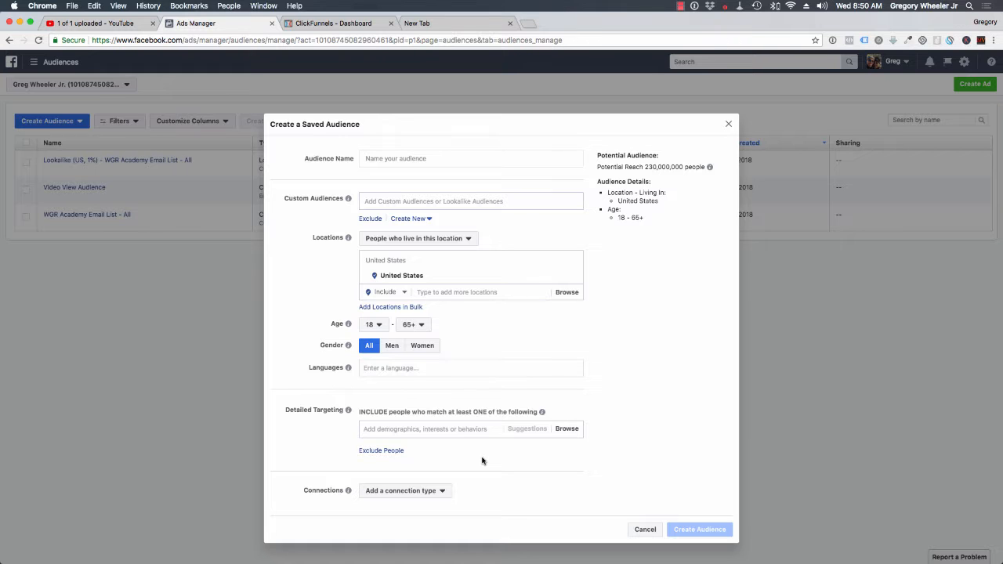
left_click(427, 156)
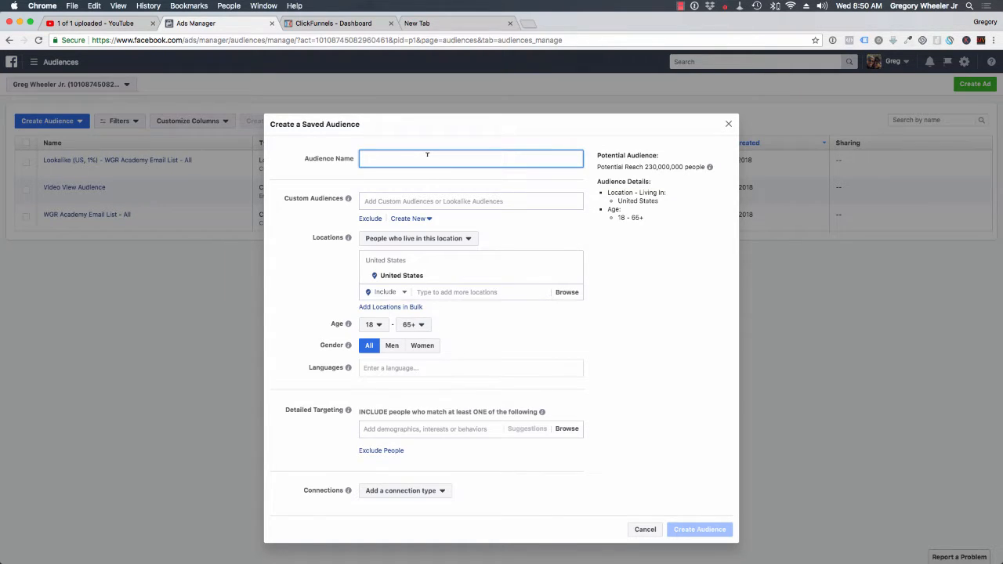
type("Real Estate Interests")
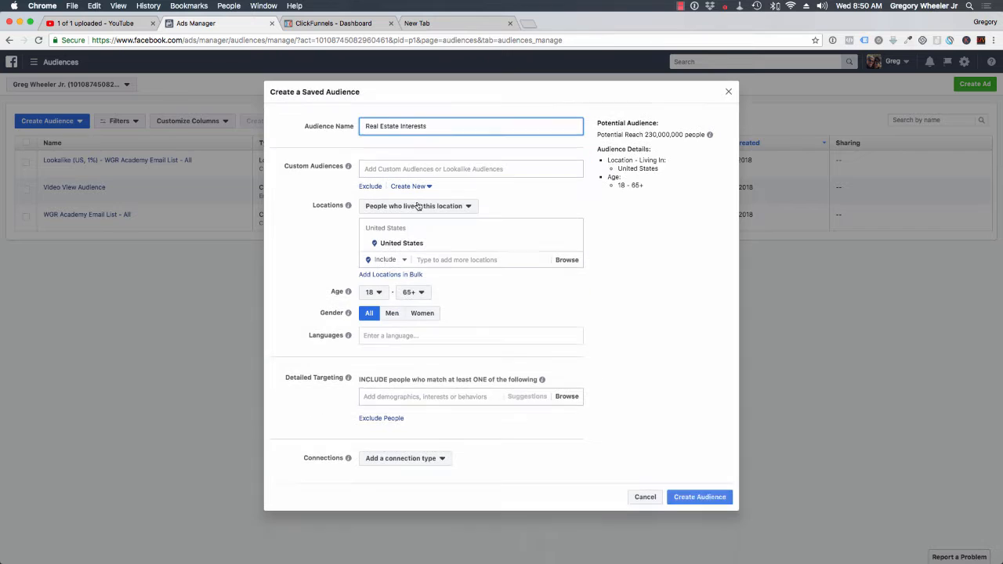
left_click(302, 256)
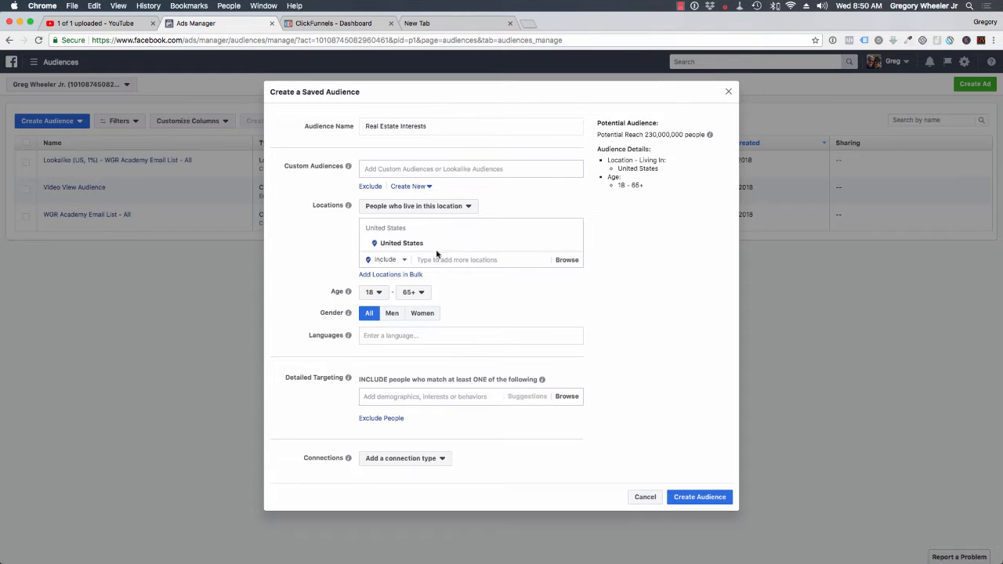
- Set the saved audience's age range to 30 - 55
left_click(378, 295)
scroll(366, 399, "down", 2)
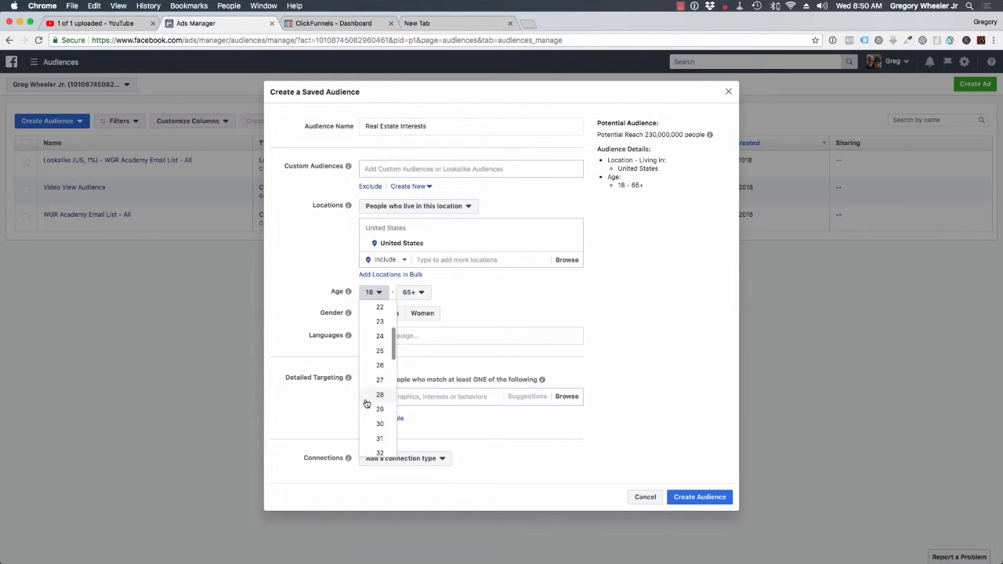
left_click(377, 424)
left_click(424, 293)
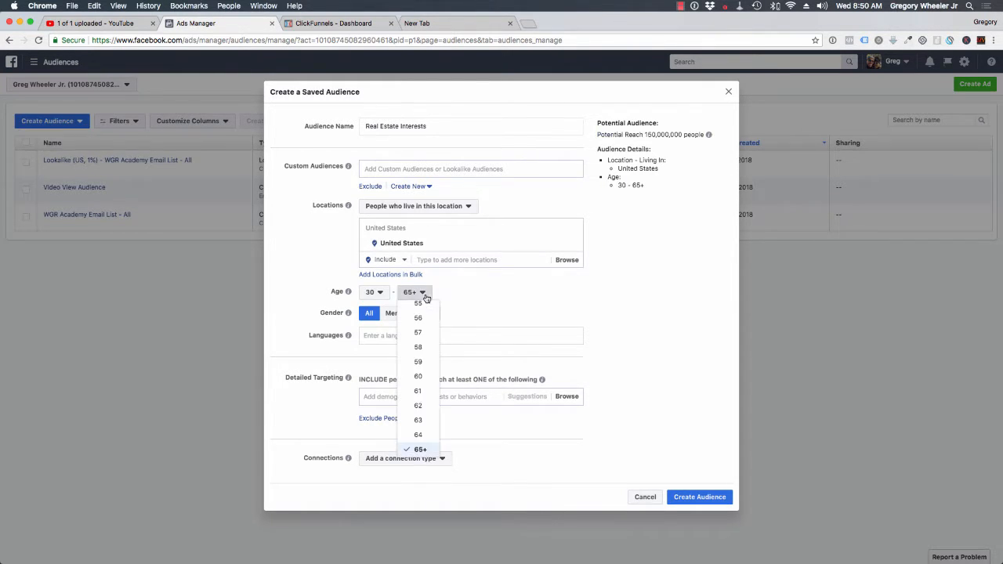
scroll(419, 384, "up", 1)
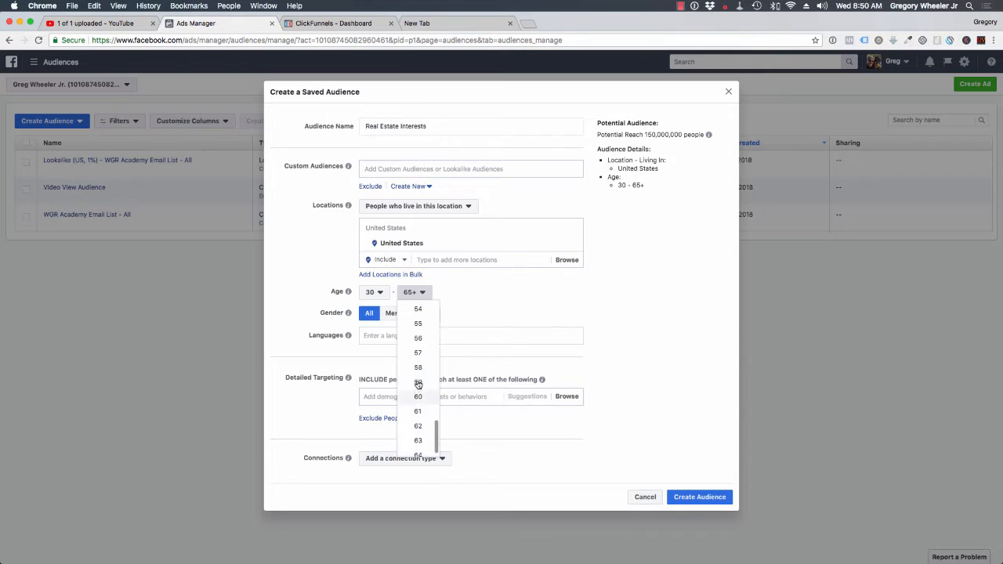
left_click(422, 325)
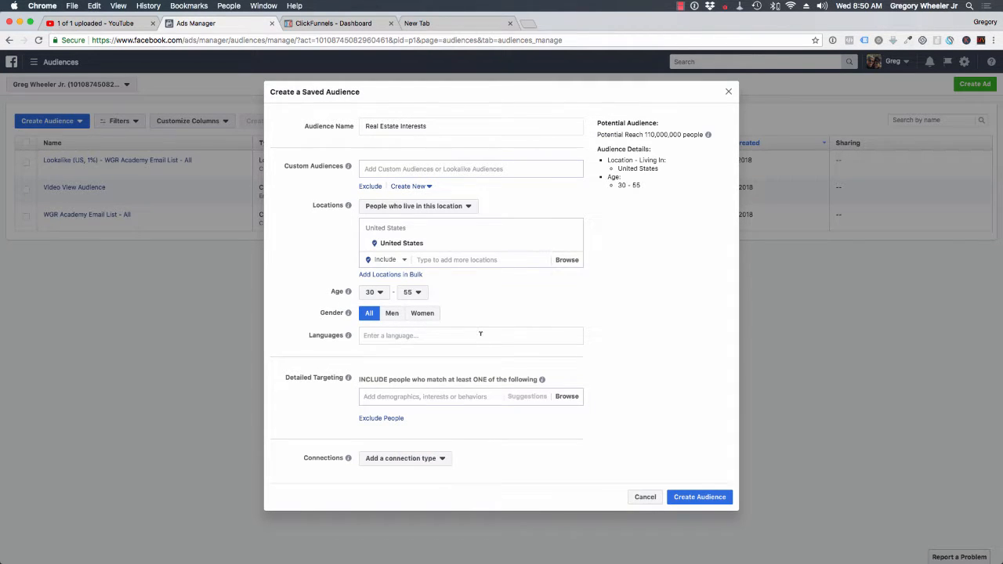
- Leave the languages empty and add the interest Zillow to the saved audience's detailed targeting
left_click(481, 334)
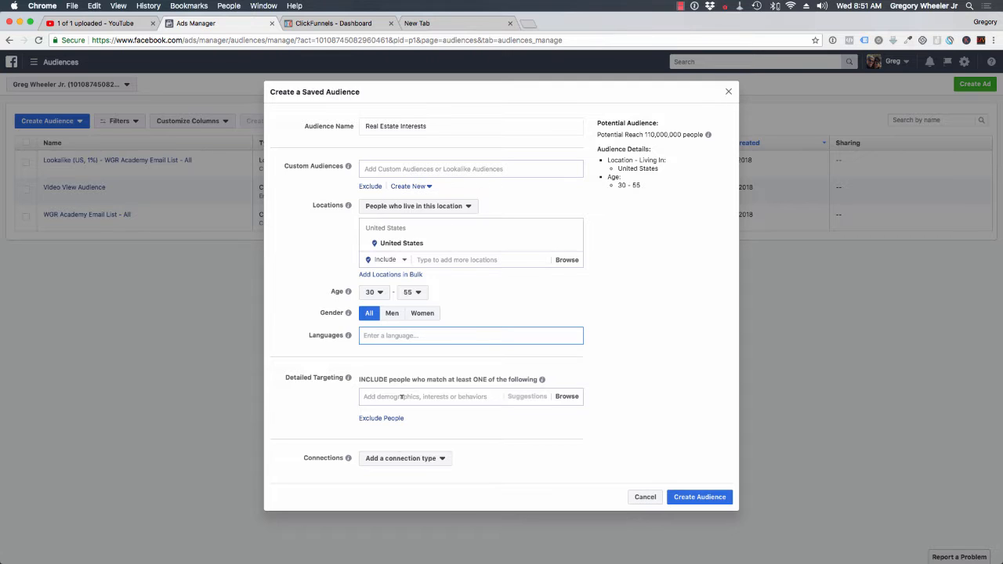
left_click(402, 398)
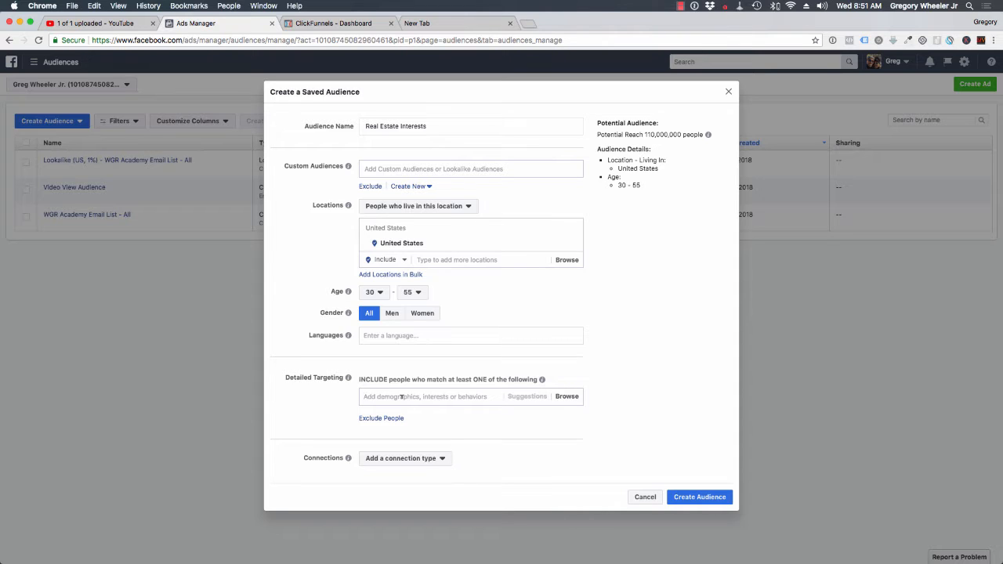
left_click(401, 396)
type("zill")
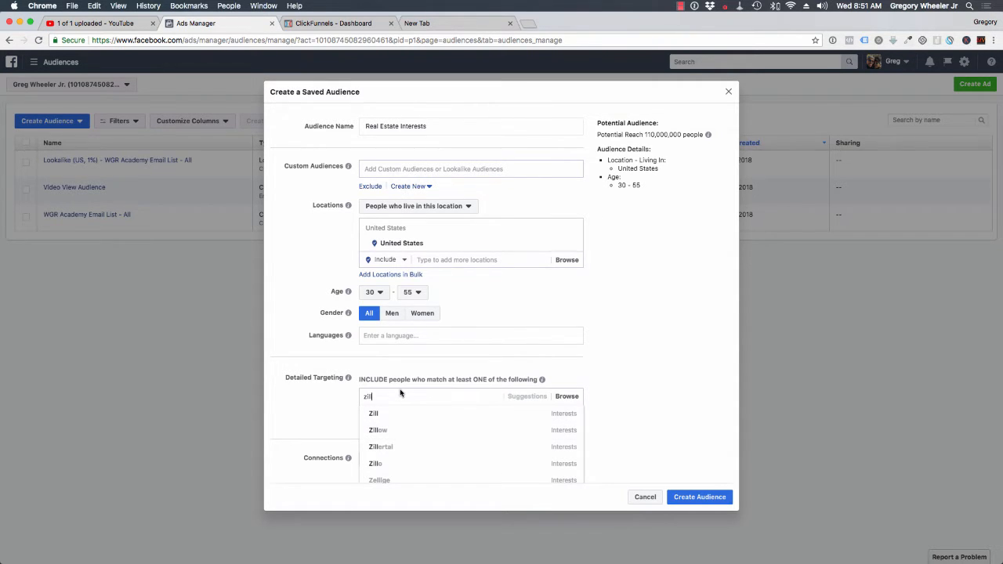
left_click(387, 432)
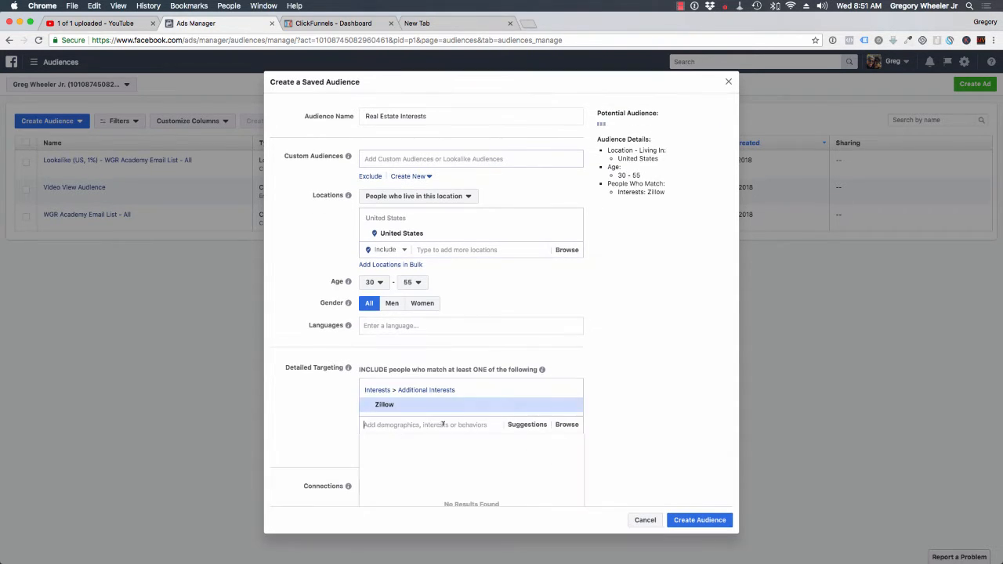
- Add the suggested interests Trulia, Homes.com and realtor.com to the detailed targeting
left_click(511, 425)
left_click(425, 452)
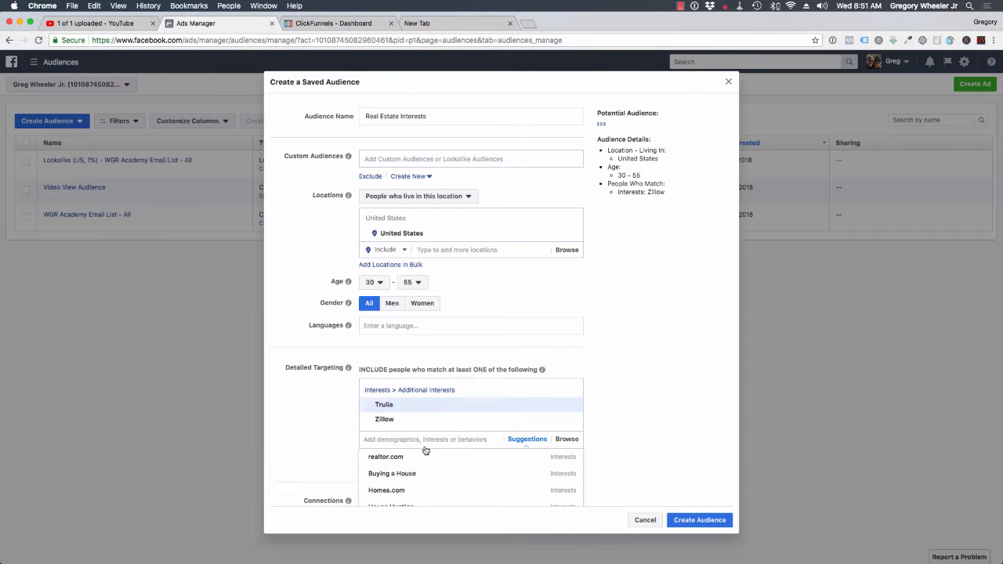
left_click(436, 463)
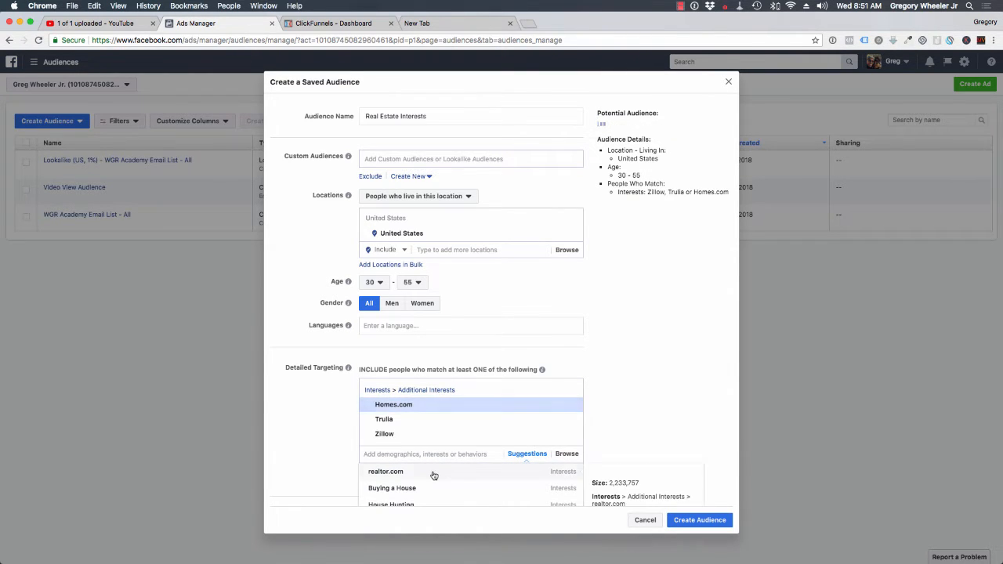
left_click(408, 471)
- Add the suggested interests Buying a House and Redfin and the behavior "Likely to move" to the detailed targeting
scroll(324, 418, "down", 2)
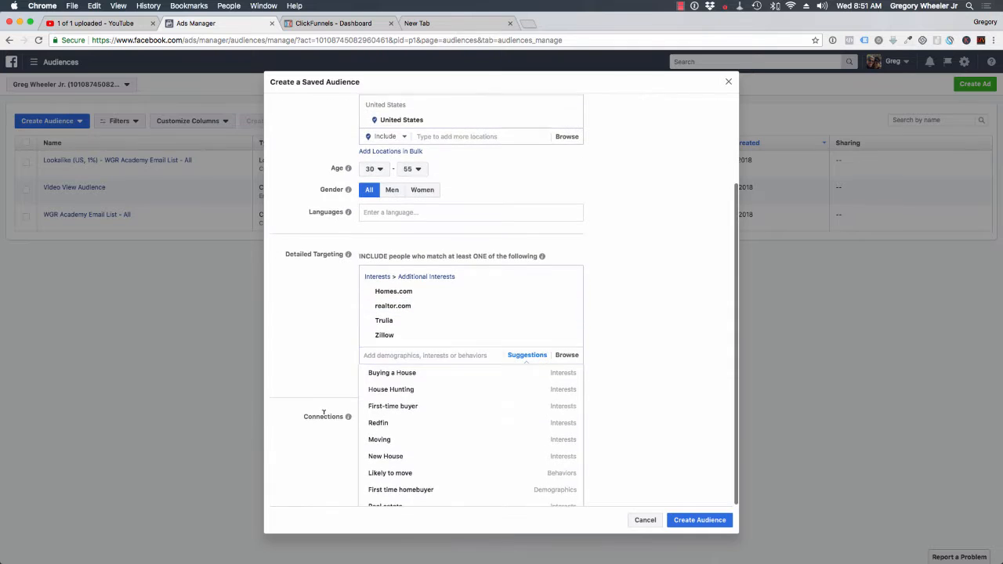
left_click(429, 379)
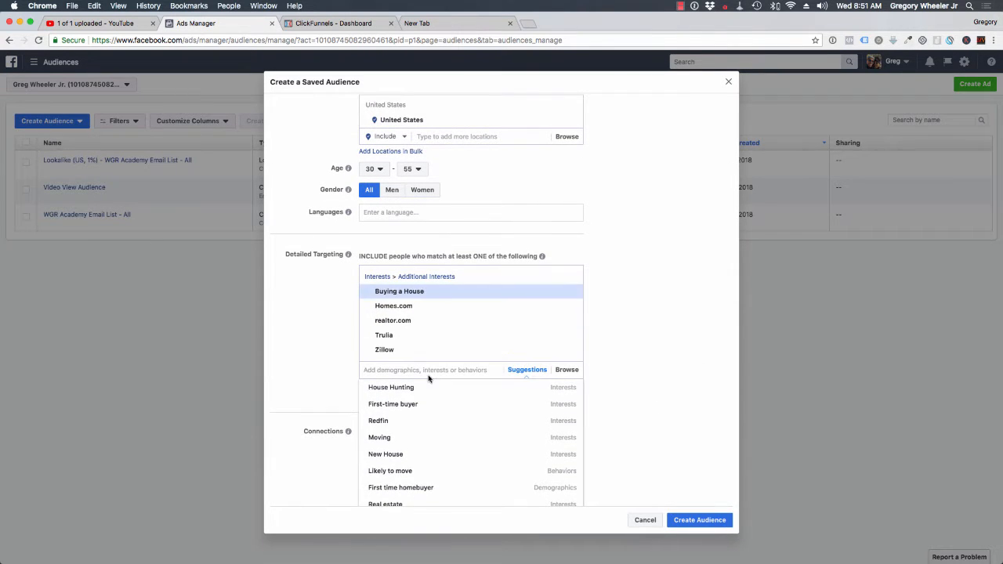
left_click(425, 423)
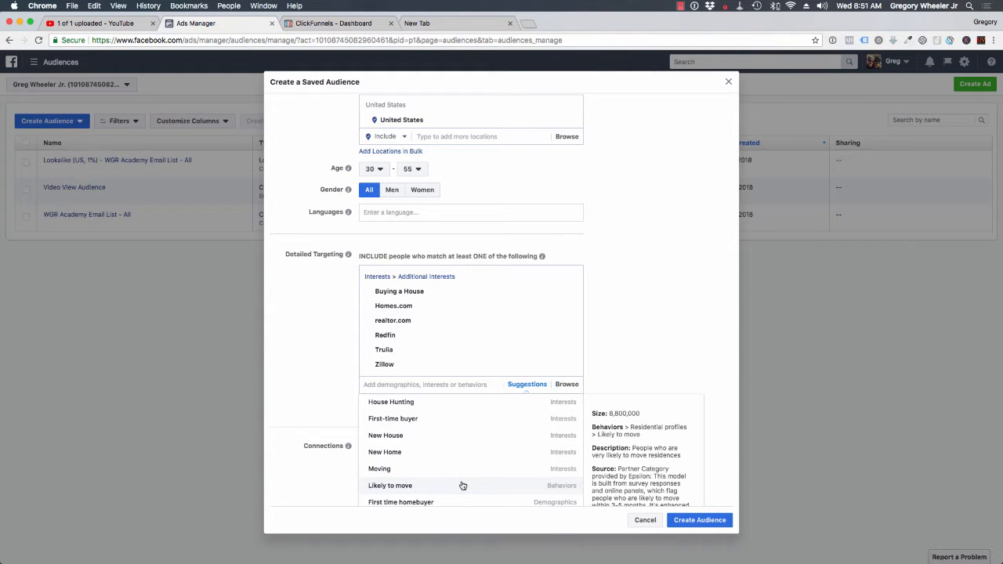
left_click(421, 489)
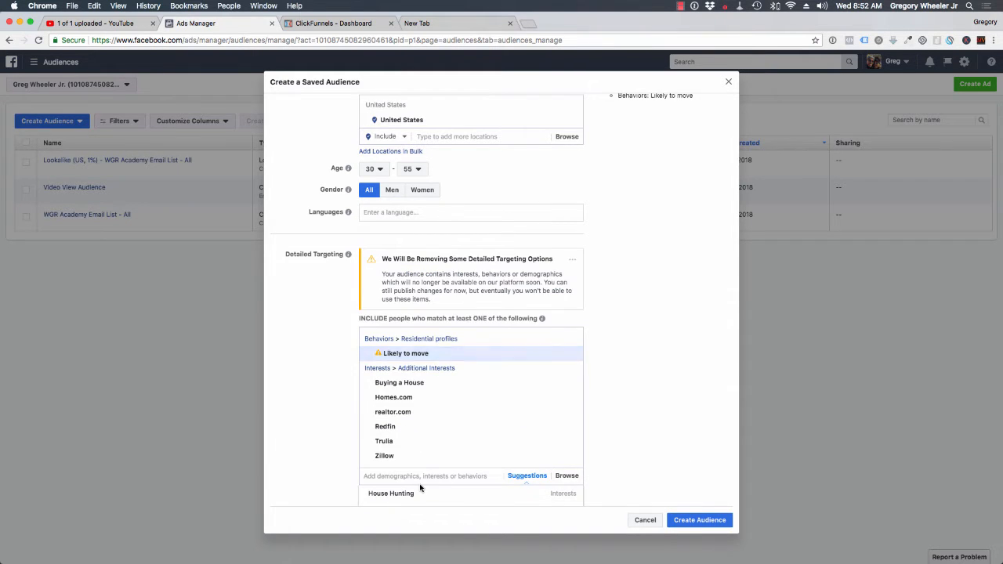
mouse_move(403, 357)
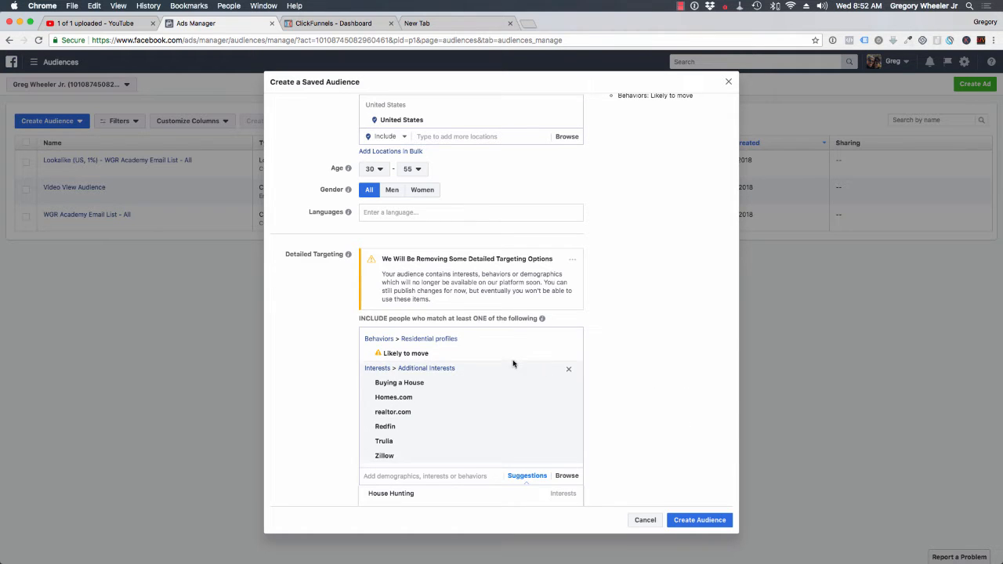
mouse_move(520, 354)
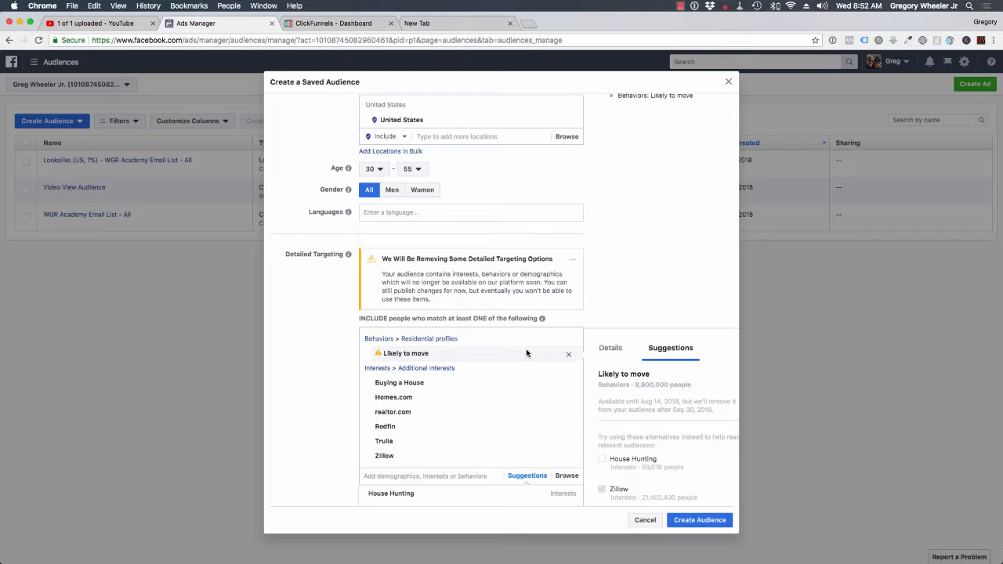
- Remove the behavior "Likely to move" from the detailed targeting and add the suggested interest House Hunting
left_click(570, 356)
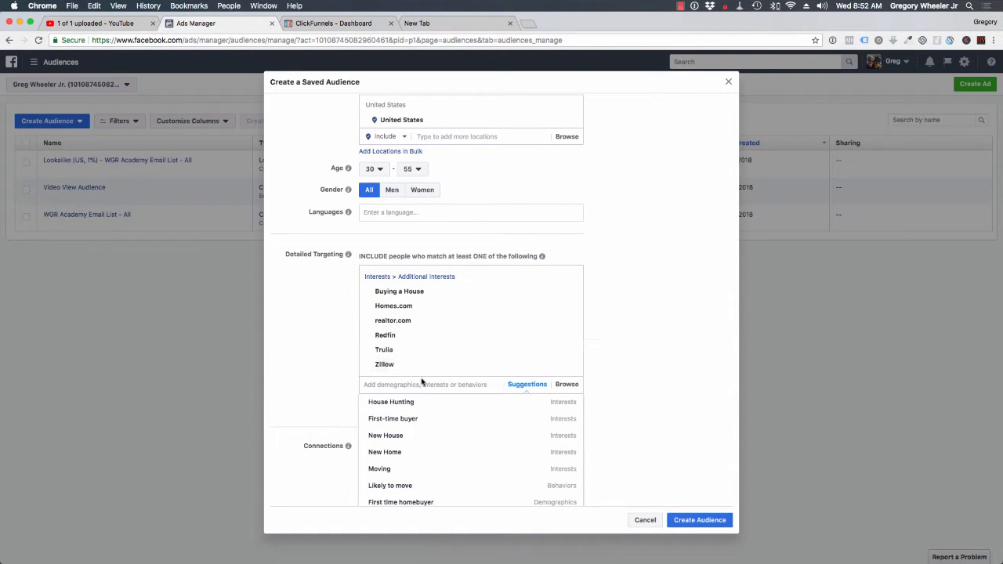
left_click(424, 403)
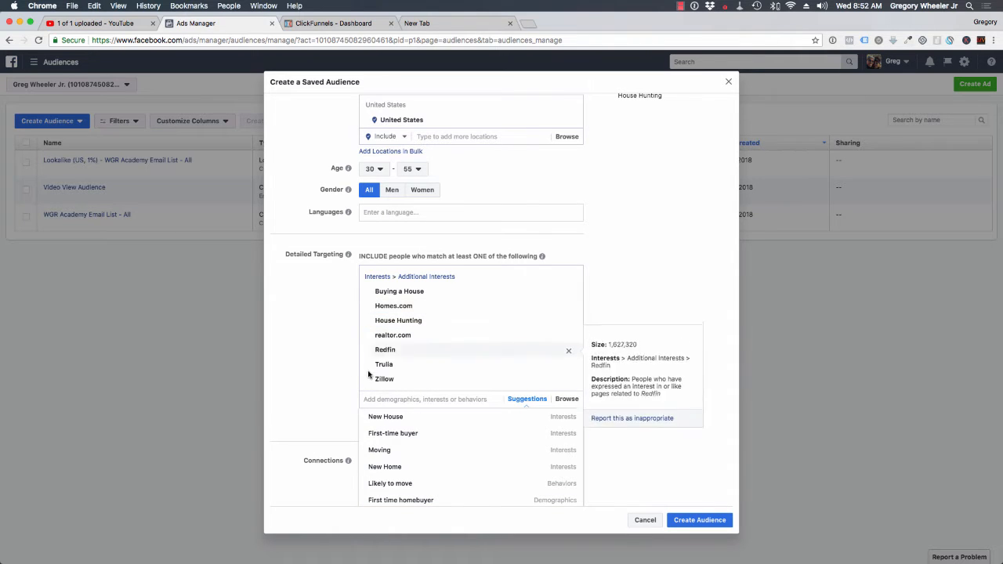
left_click(293, 329)
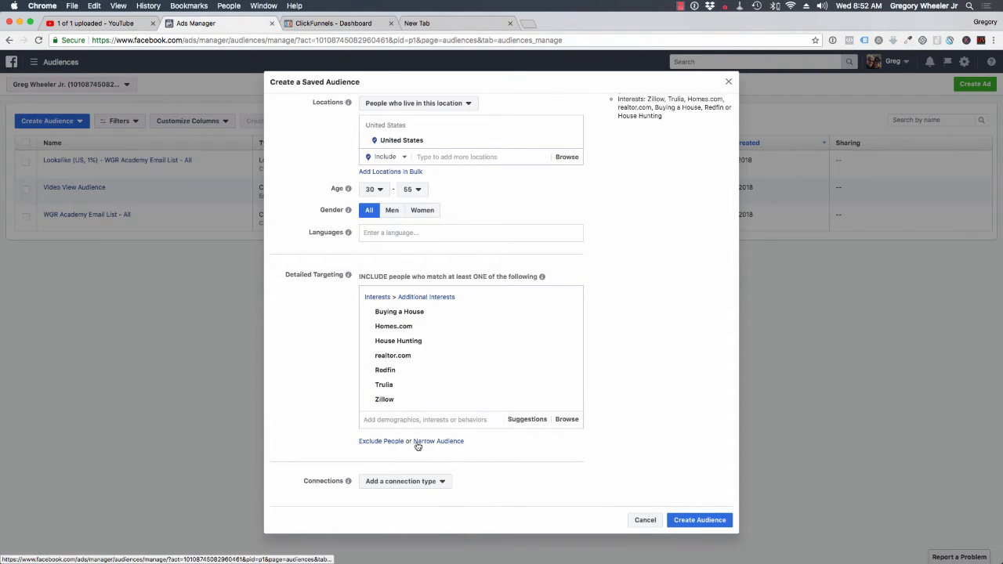
- Add an exclusion to the detailed targeting for people with the job title Real Estate Agent/Broker
left_click(377, 442)
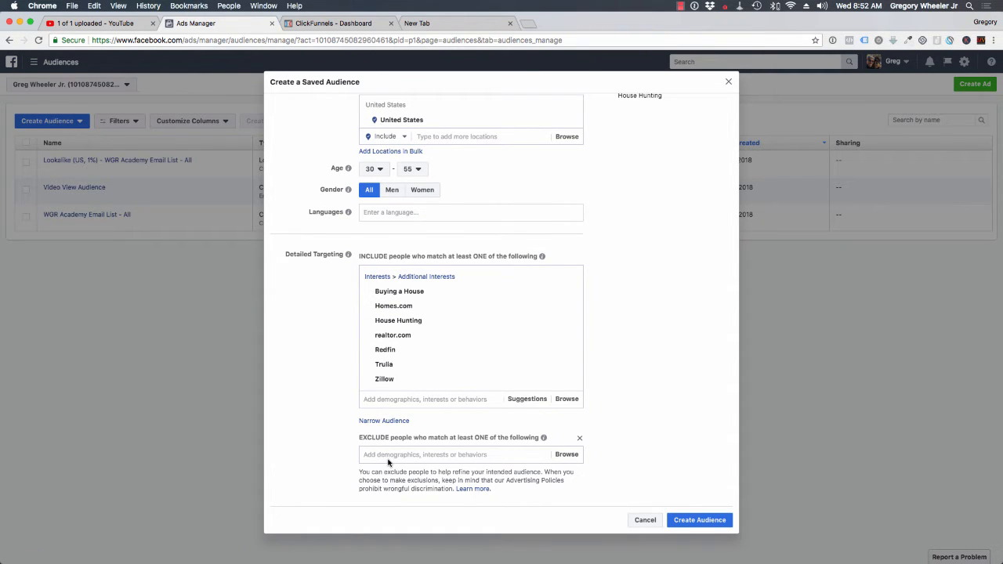
type("real estat")
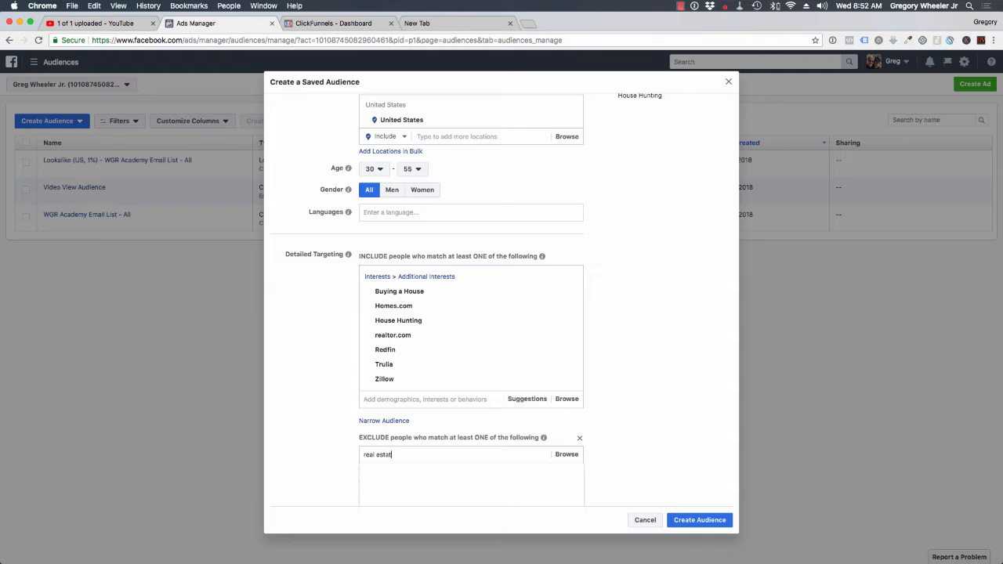
type("e agent")
scroll(347, 454, "down", 3)
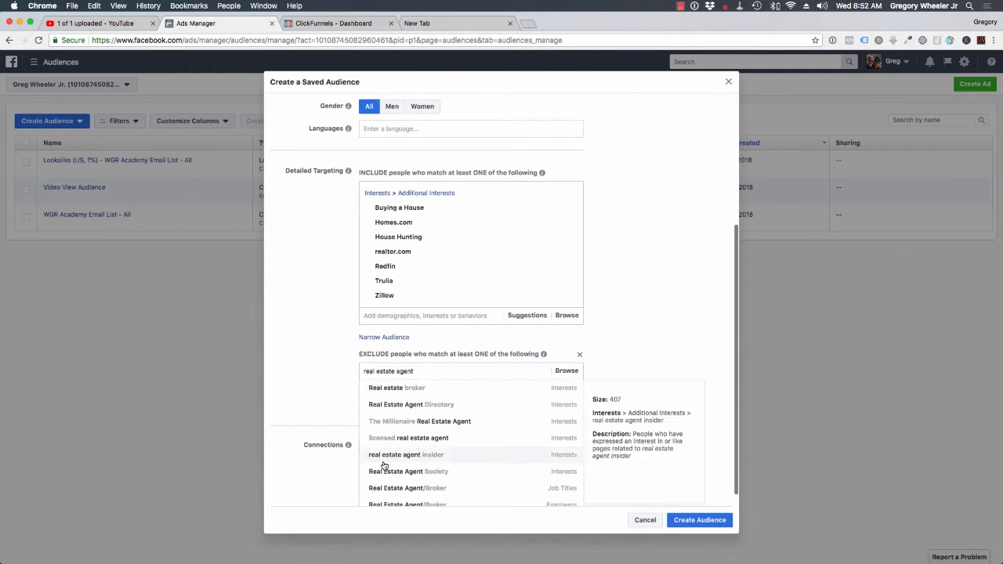
scroll(451, 466, "down", 3)
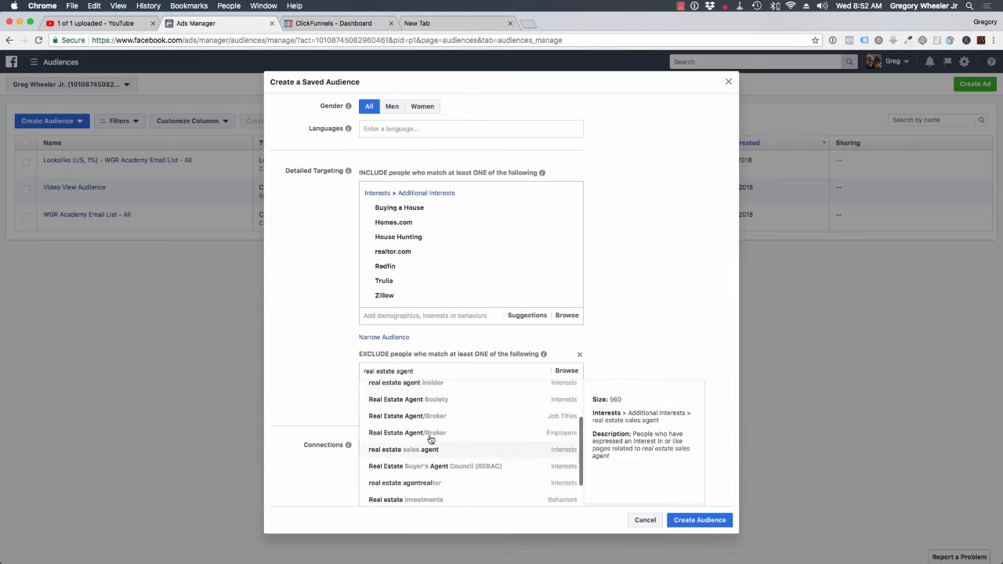
left_click(442, 421)
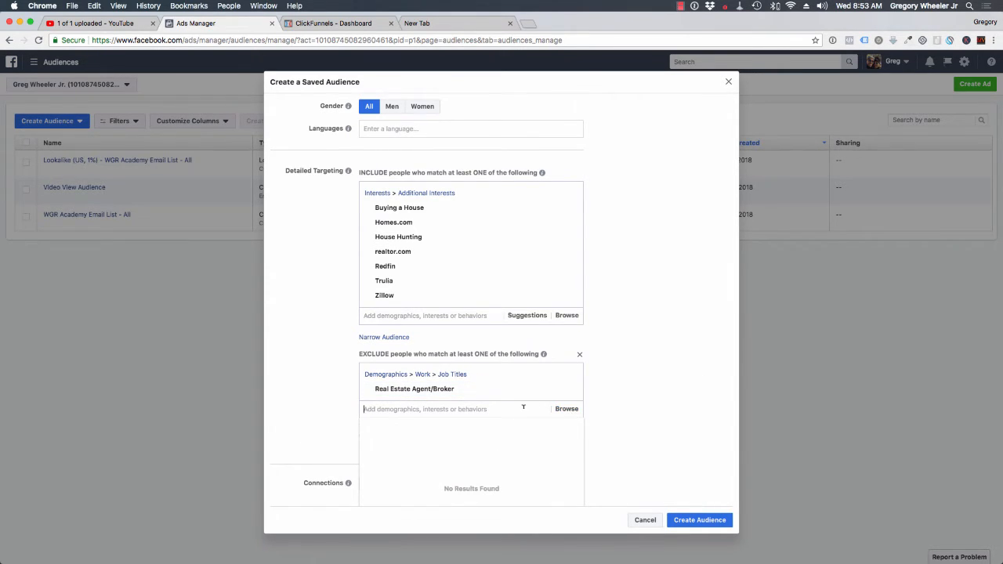
- Exclude people whose employer is Real Estate Agent/Broker as well, searching for "real estate agent"
type("real estate agent")
scroll(500, 453, "down", 3)
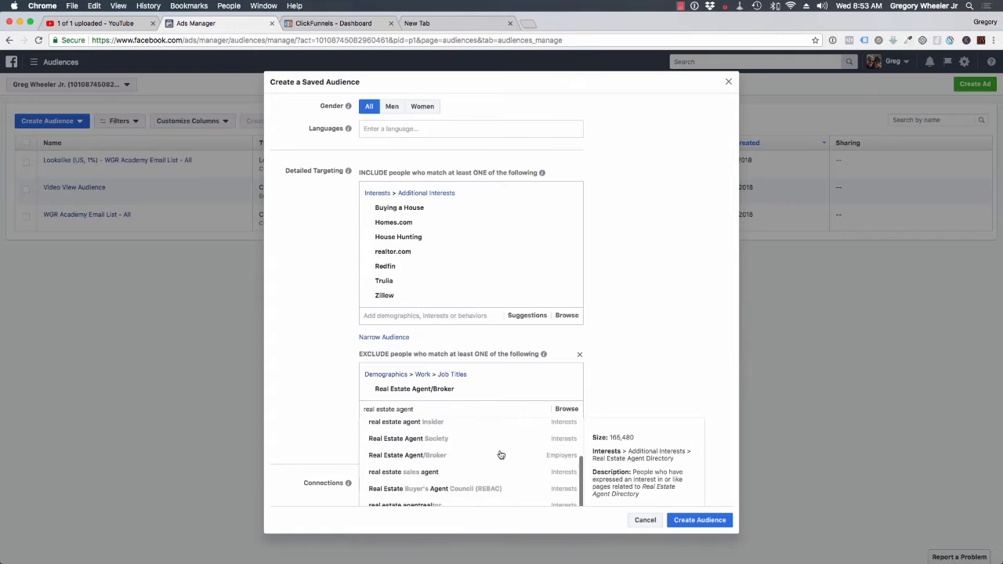
left_click(415, 454)
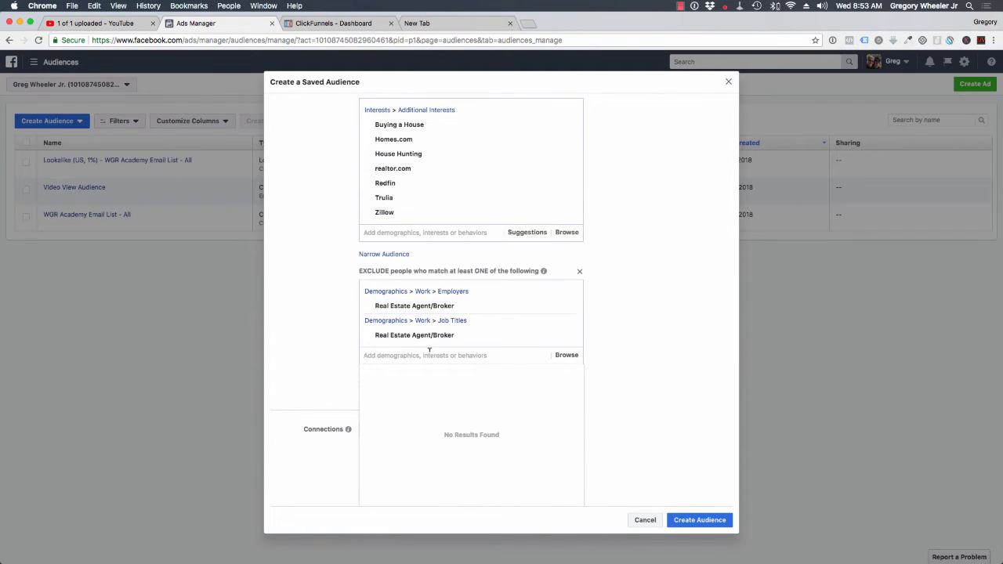
- Add the job title Real estate broker to the saved audience's exclusions
type("real est")
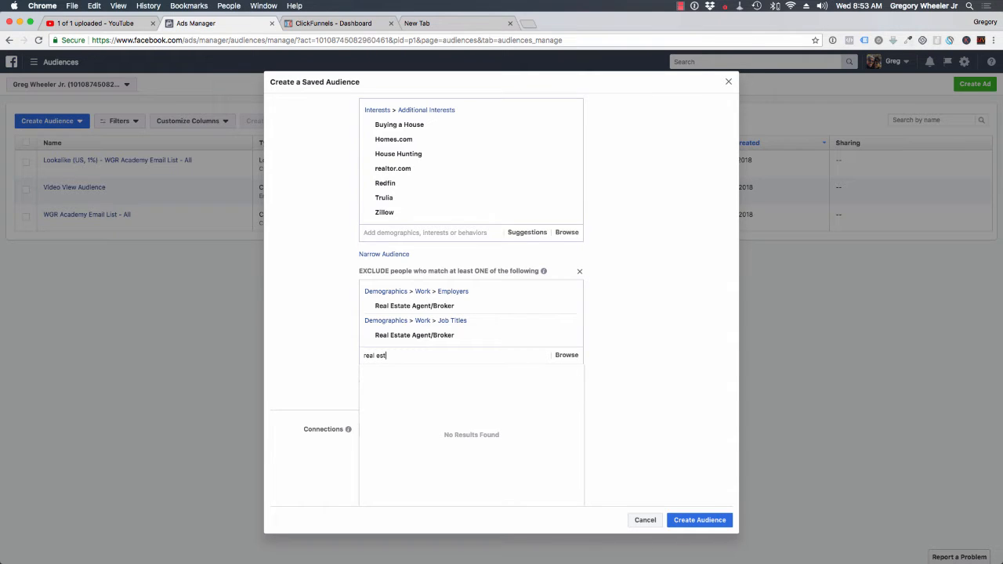
type("ate")
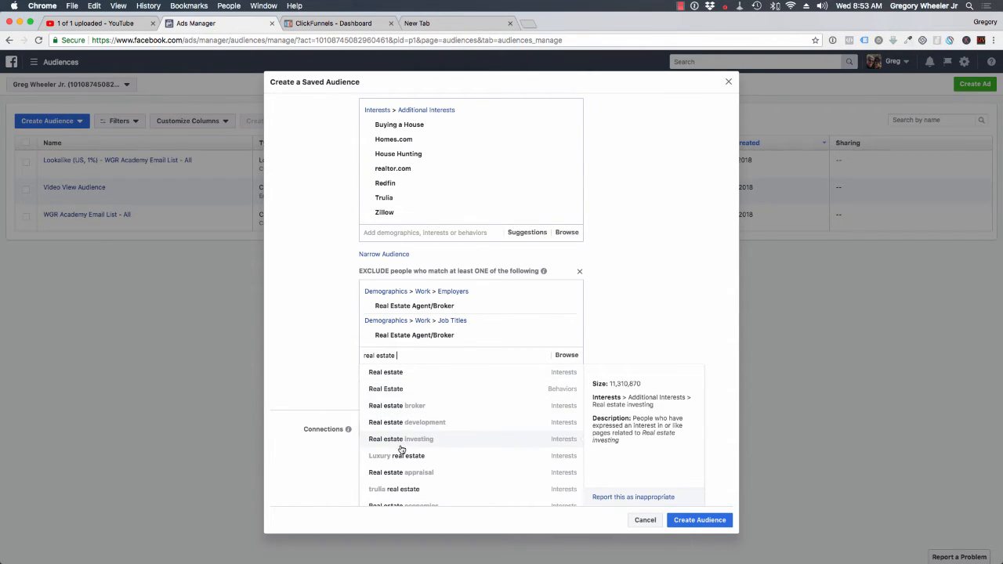
scroll(400, 444, "down", 3)
scroll(400, 448, "down", 2)
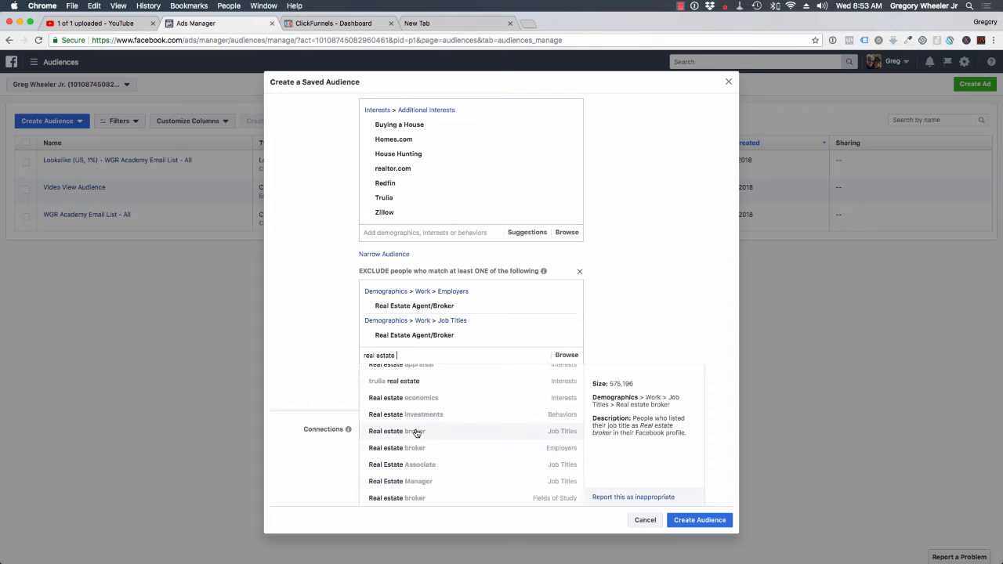
left_click(417, 432)
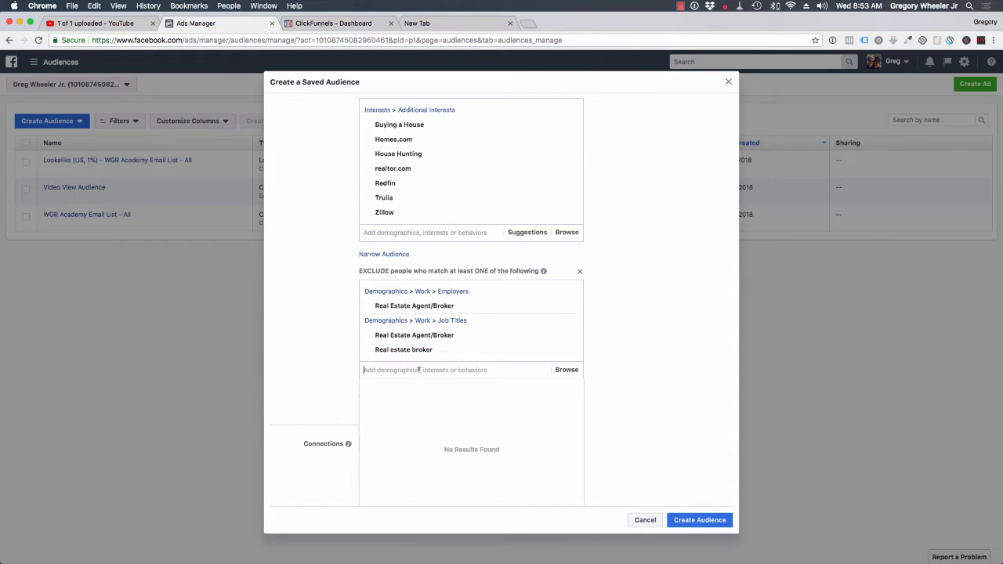
- Add the job title Real Estate Associate to the exclusions and close the suggestion list
type("real estate")
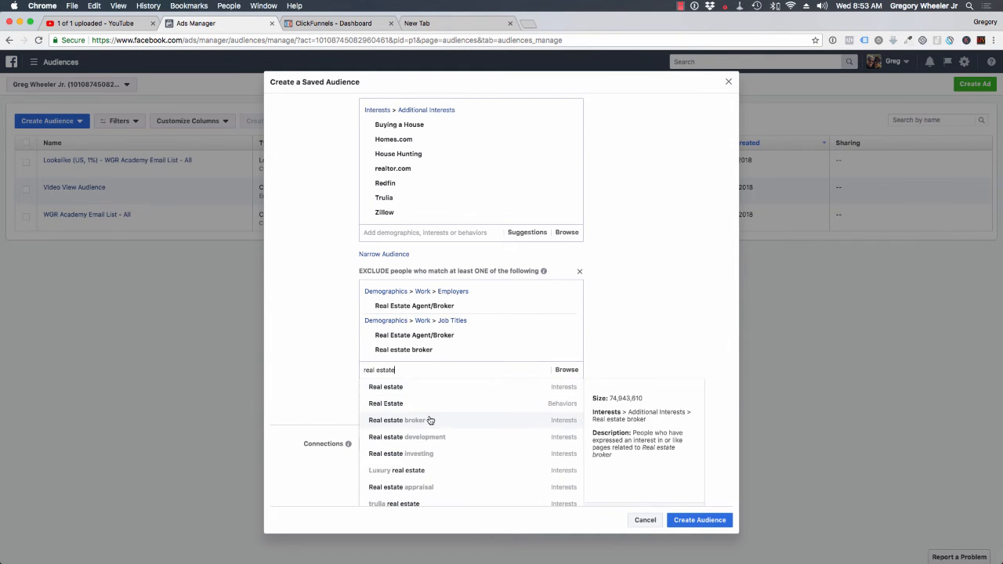
scroll(431, 418, "down", 4)
scroll(430, 421, "down", 4)
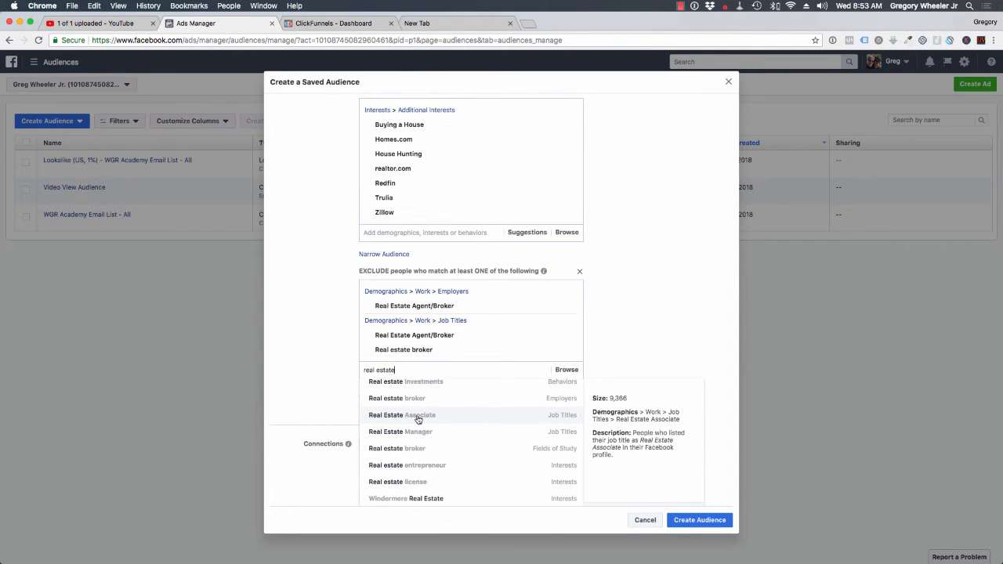
left_click(418, 417)
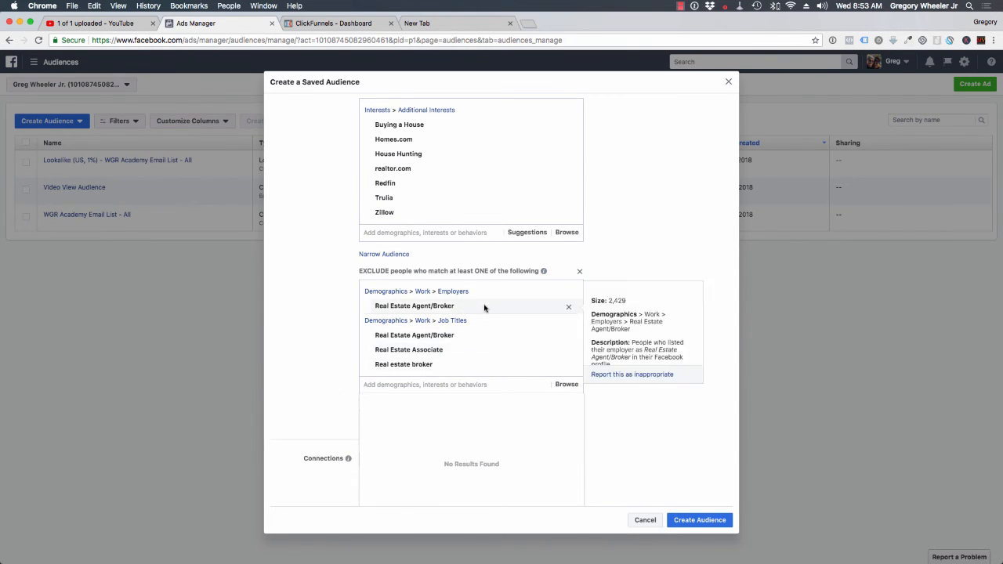
left_click(322, 341)
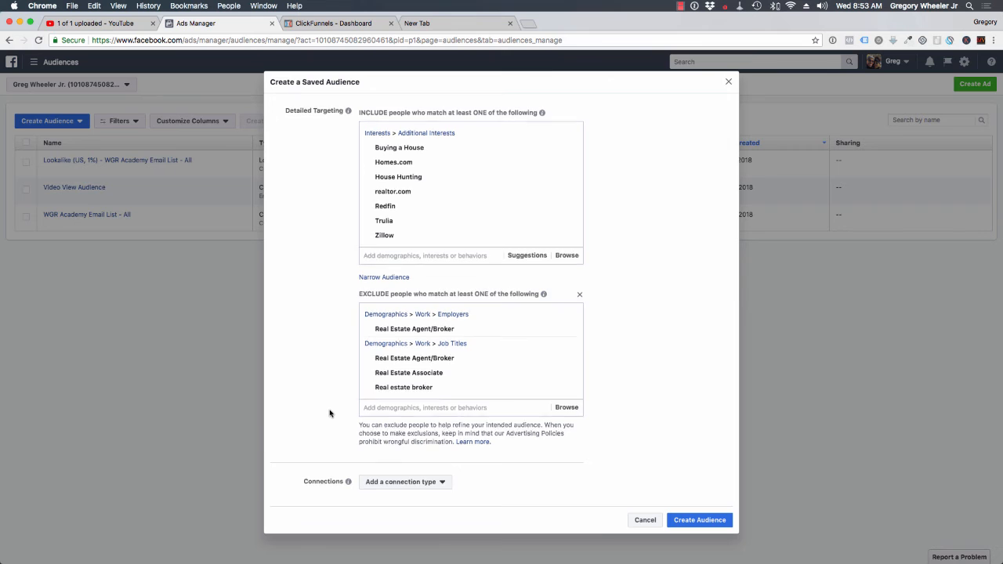
- Review the targeting settings of Real Estate Interests and create the saved audience
scroll(330, 414, "up", 10)
scroll(330, 413, "down", 5)
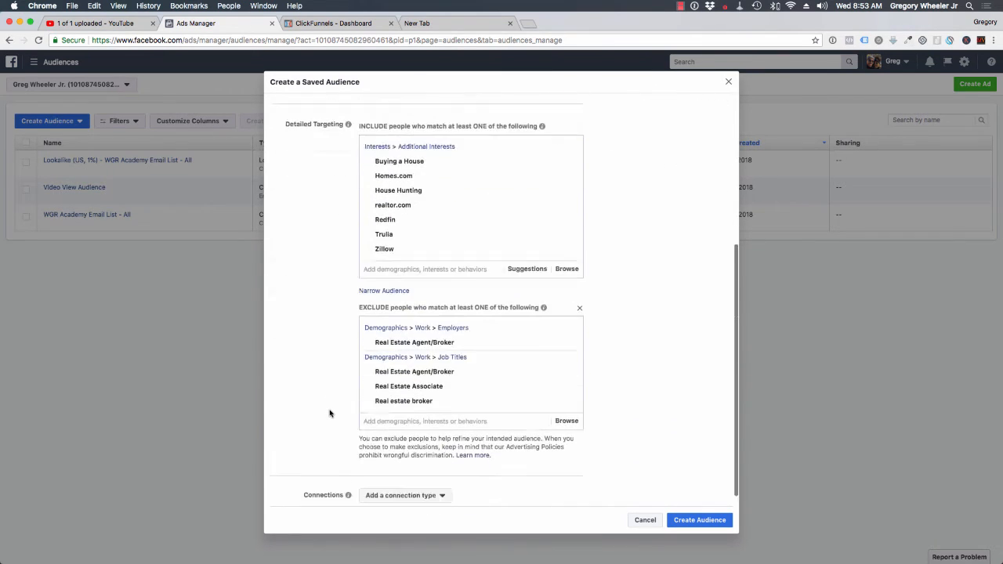
scroll(330, 413, "up", 3)
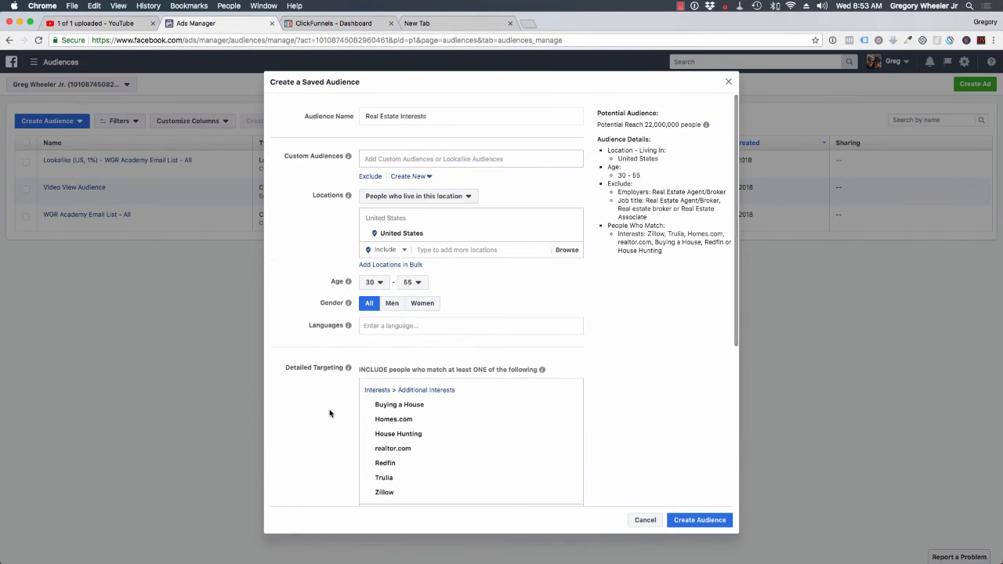
mouse_move(345, 370)
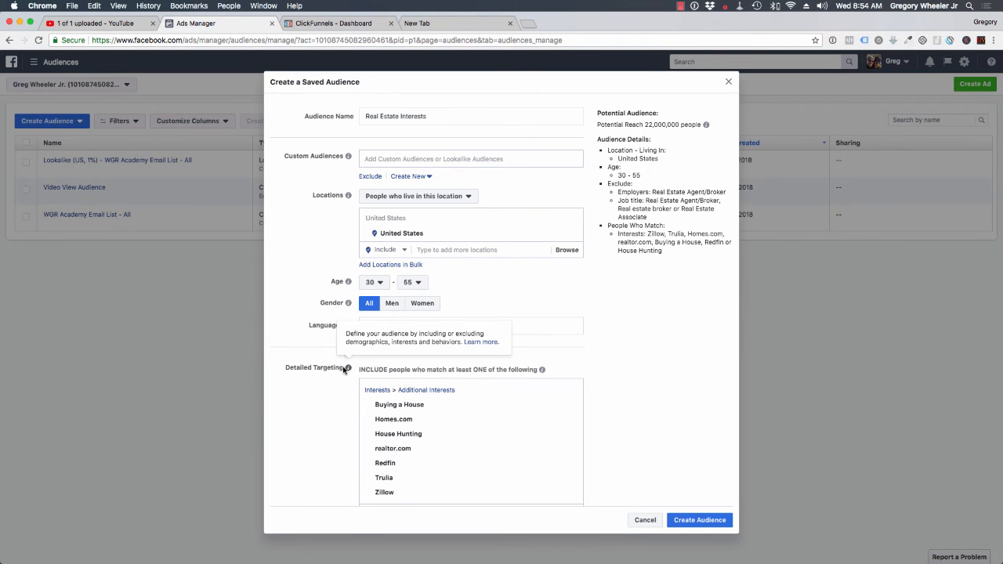
scroll(343, 369, "down", 5)
scroll(344, 369, "up", 5)
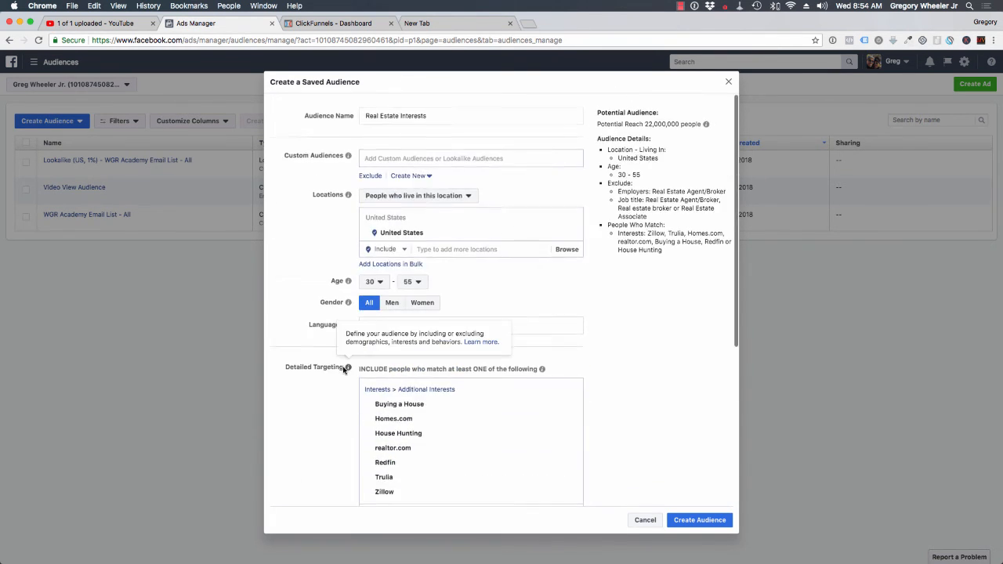
scroll(343, 369, "down", 5)
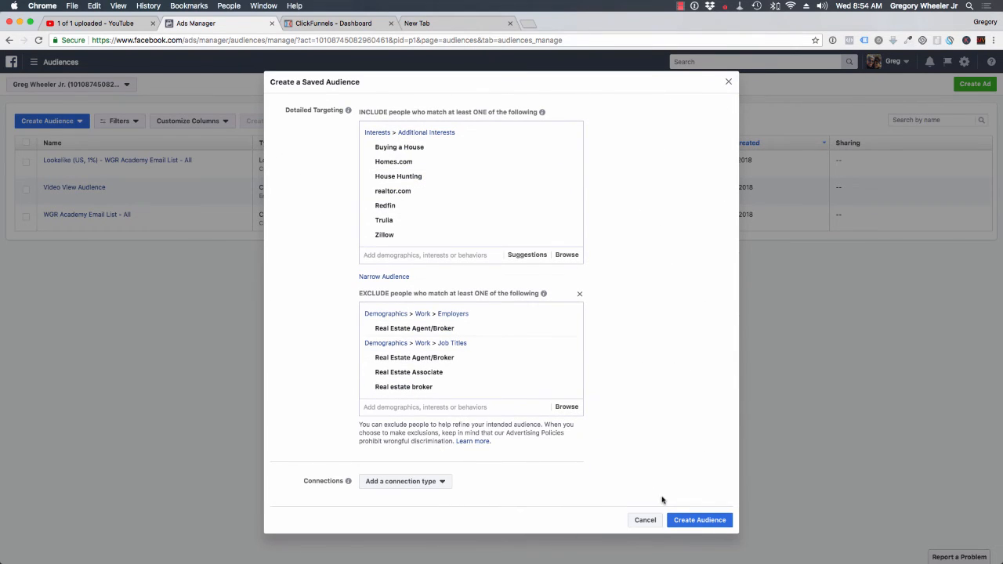
left_click(711, 521)
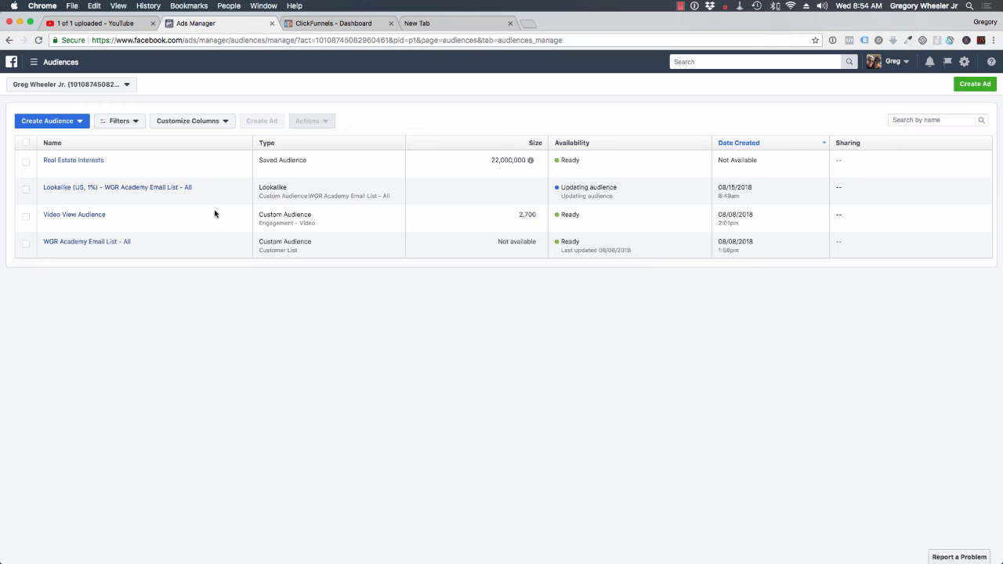
mouse_move(173, 187)
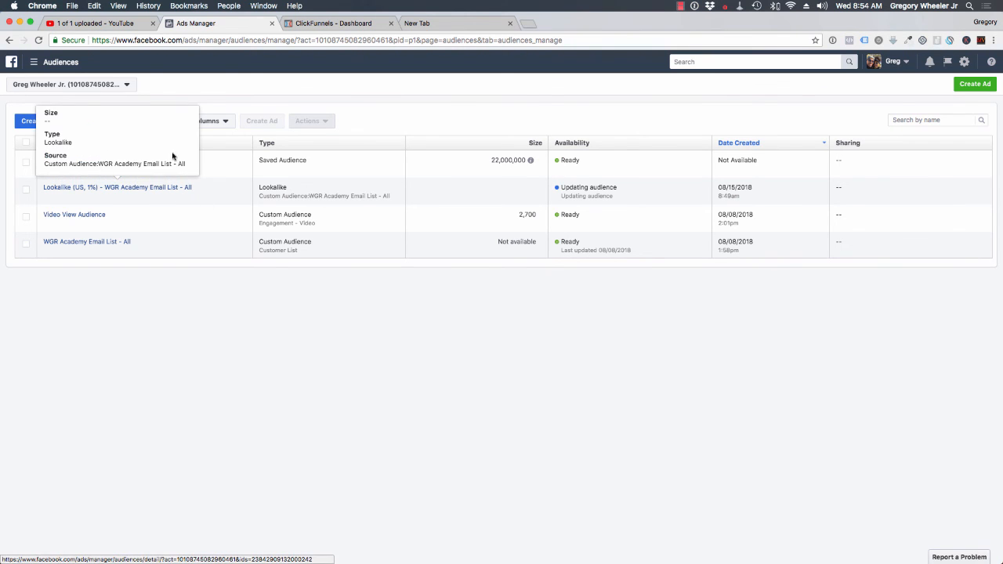